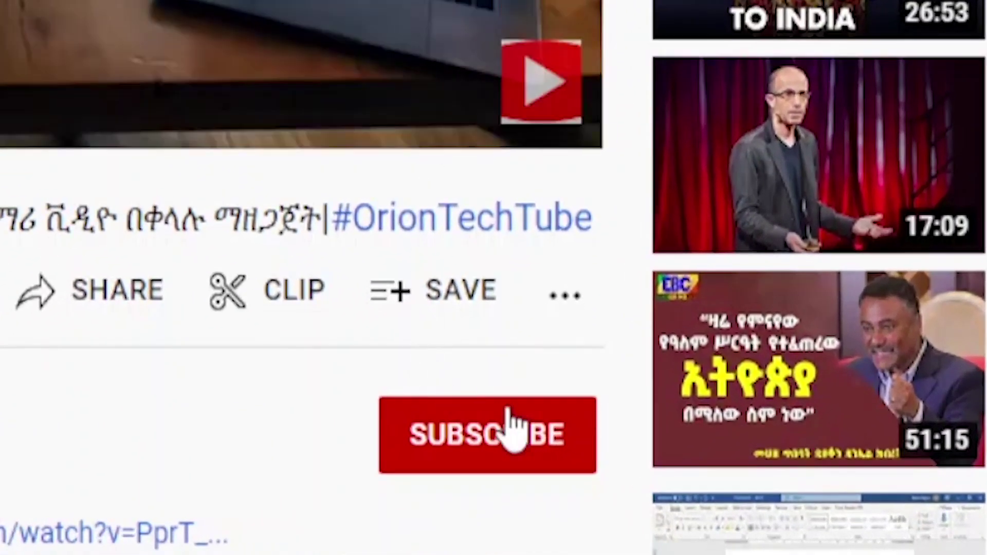
Step: Subscribe to the YouTube channel and set its notification bell to All
{"action": "left_click", "coordinate": [507, 437]}
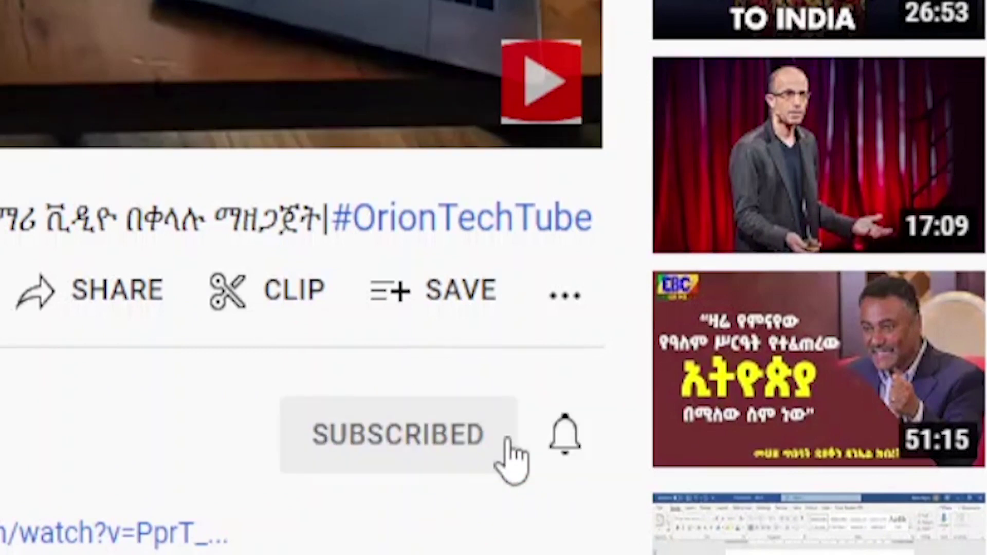
{"action": "left_click", "coordinate": [567, 435]}
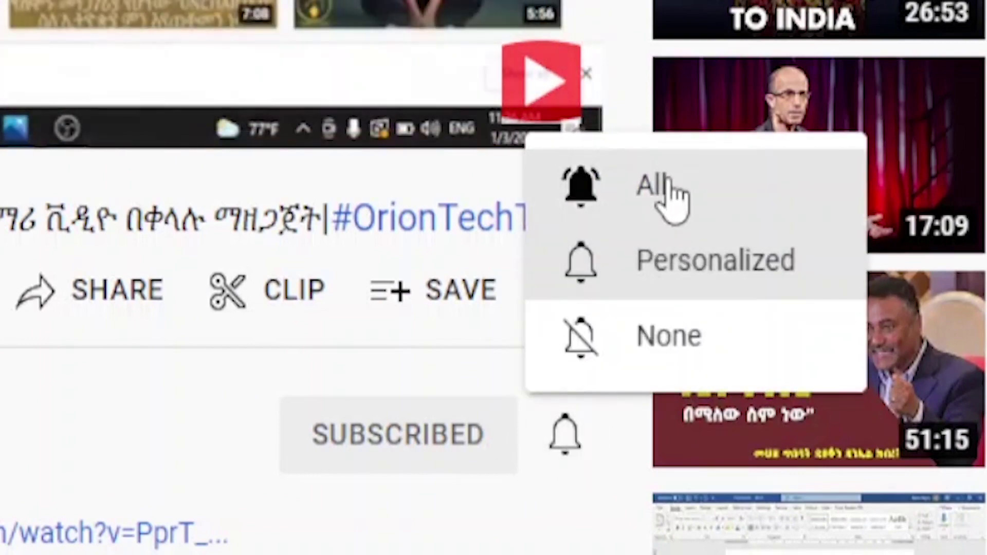
{"action": "left_click", "coordinate": [664, 190]}
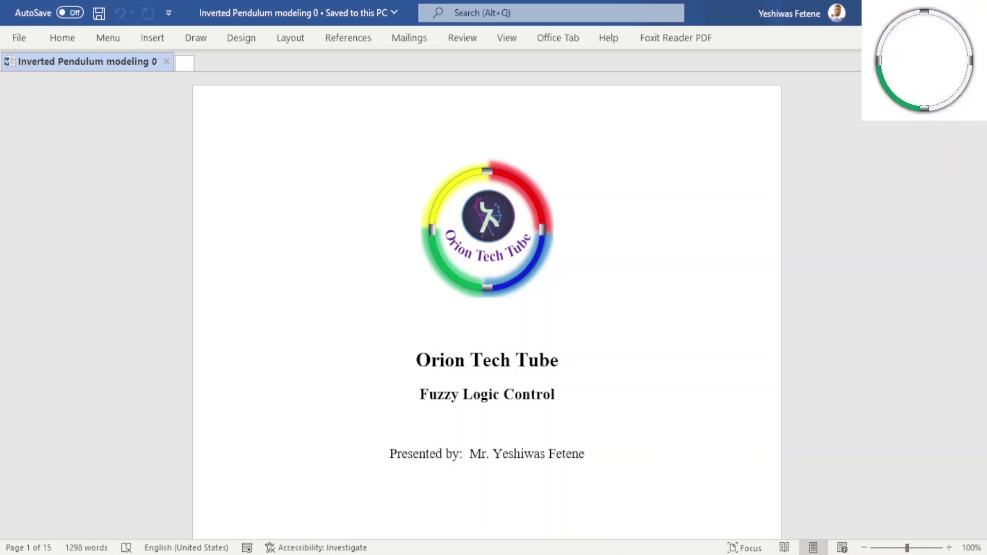
Step: Look through the report's title page and Declaration, then go to the File backstage
{"action": "left_click", "coordinate": [382, 351]}
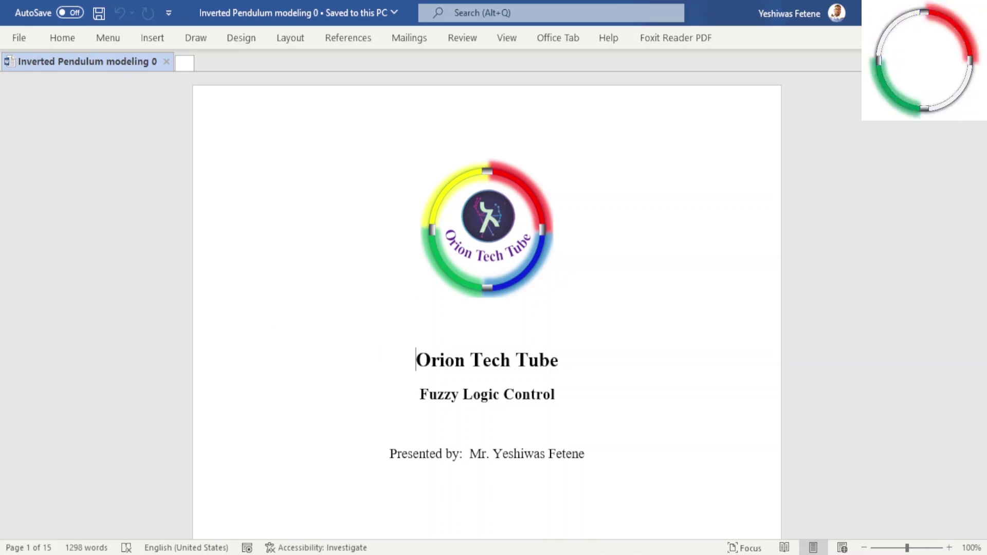
{"action": "key", "text": "Down"}
{"action": "key", "text": "Down"}
{"action": "key", "text": "Down"}
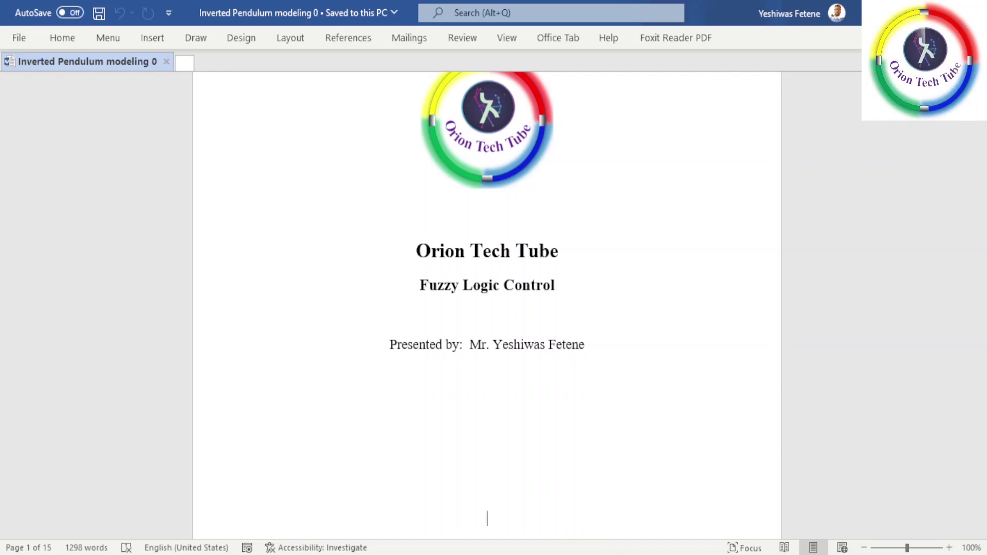
{"action": "key", "text": "Down"}
{"action": "key", "text": "Down"}
{"action": "key", "text": "Down"}
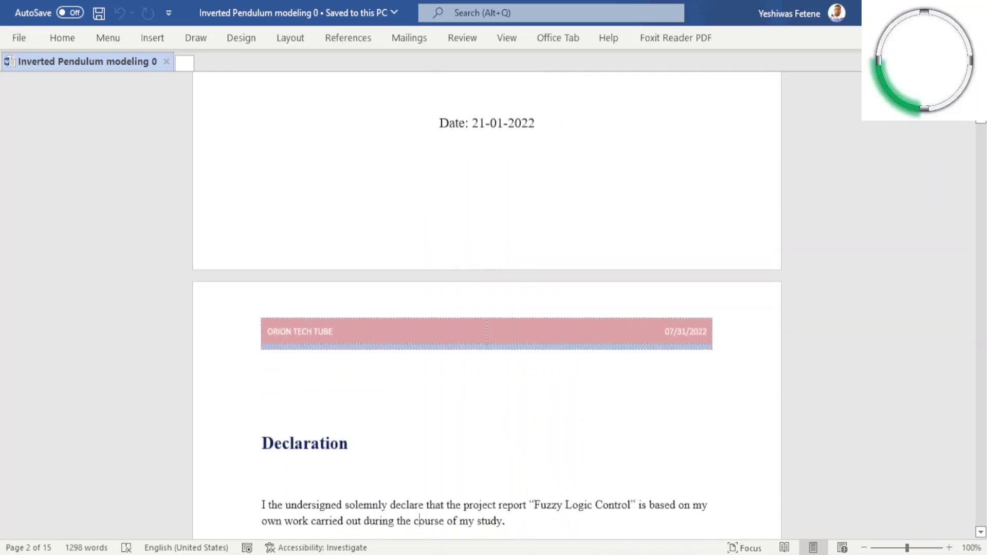
{"action": "key", "text": "Up"}
{"action": "key", "text": "Up"}
{"action": "key", "text": "Up"}
{"action": "scroll", "coordinate": [366, 399], "scroll_direction": "up", "scroll_amount": 10}
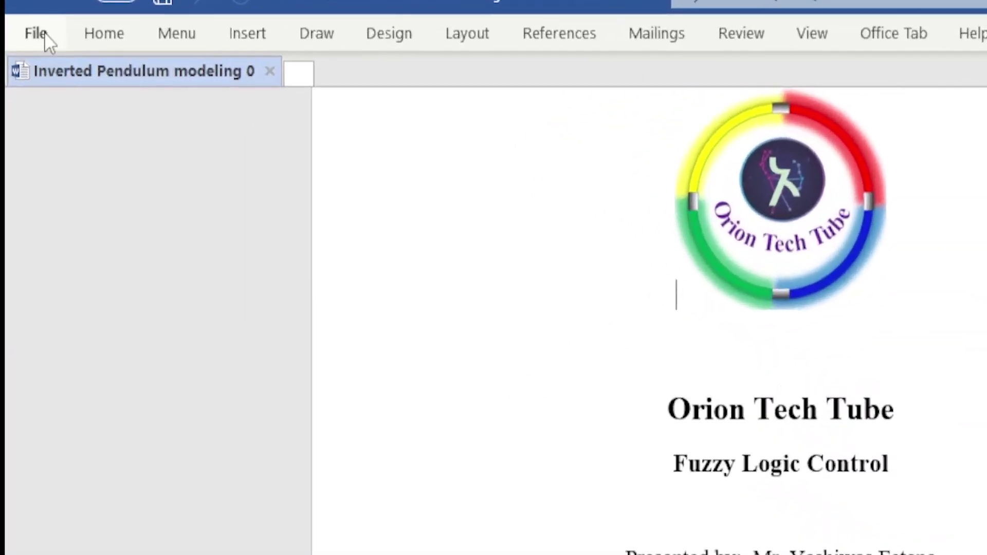
{"action": "left_click", "coordinate": [19, 38]}
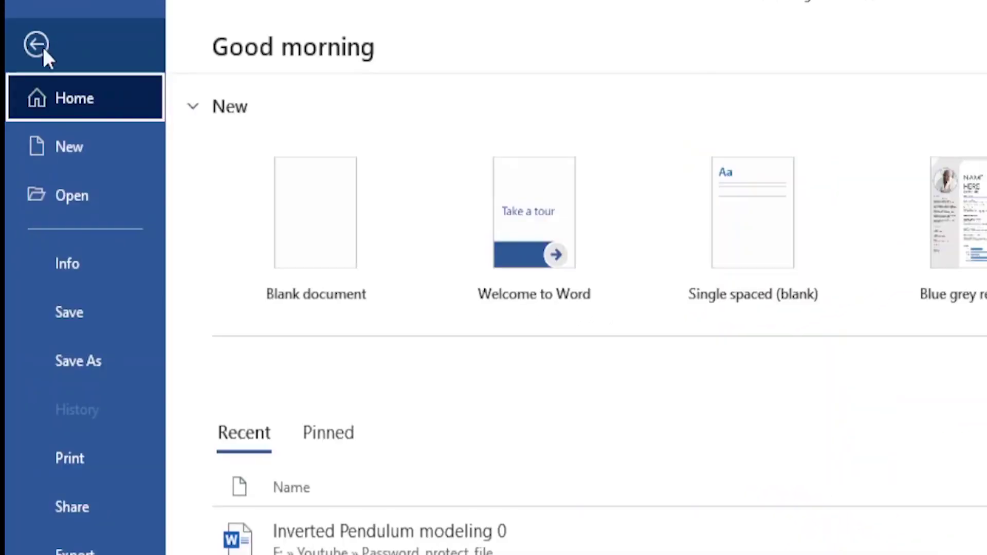
Step: From Info > Protect Document, choose Encrypt with Password
{"action": "left_click", "coordinate": [75, 263]}
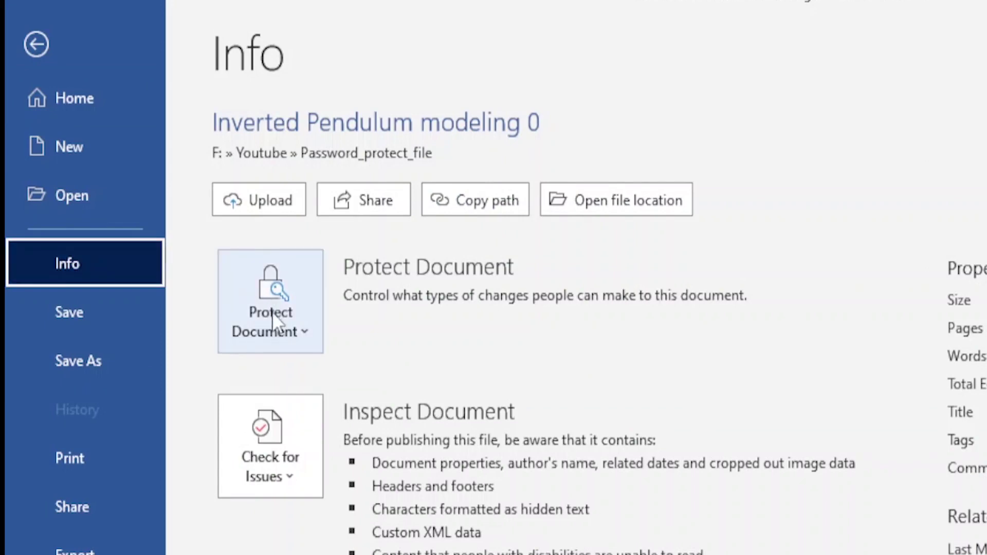
{"action": "left_click", "coordinate": [293, 325]}
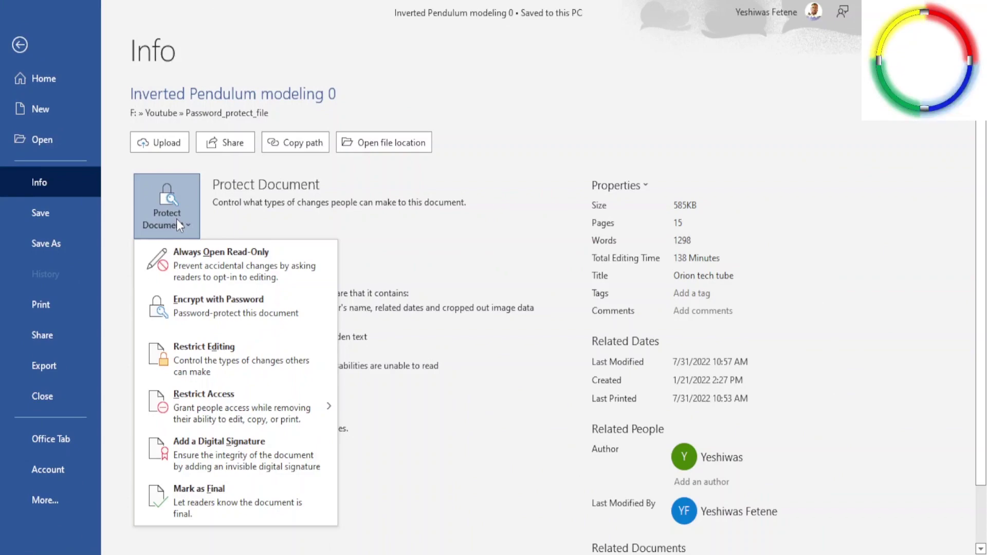
{"action": "left_click", "coordinate": [204, 317]}
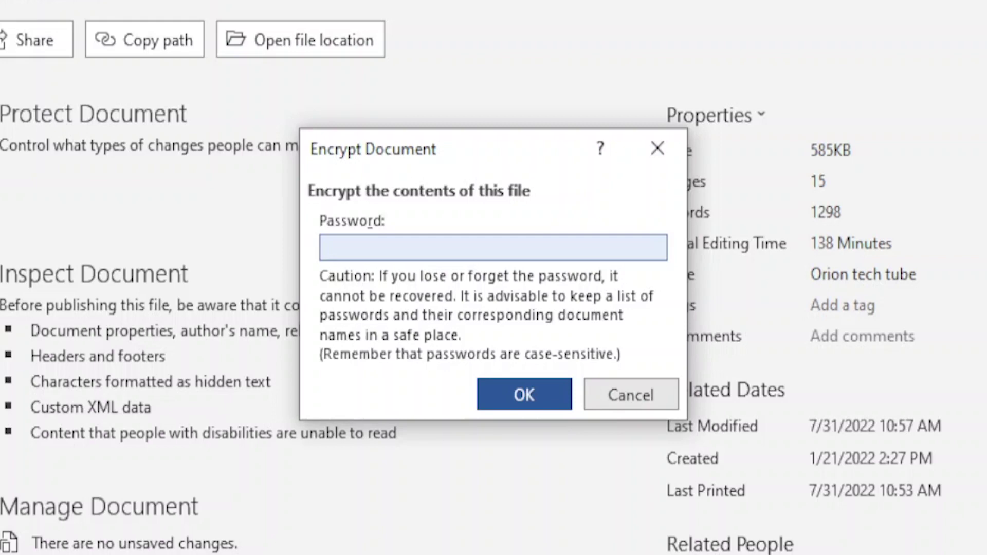
Step: Enter and confirm the report's password, then close Word, saving the changes
{"action": "type", "text": "*********"}
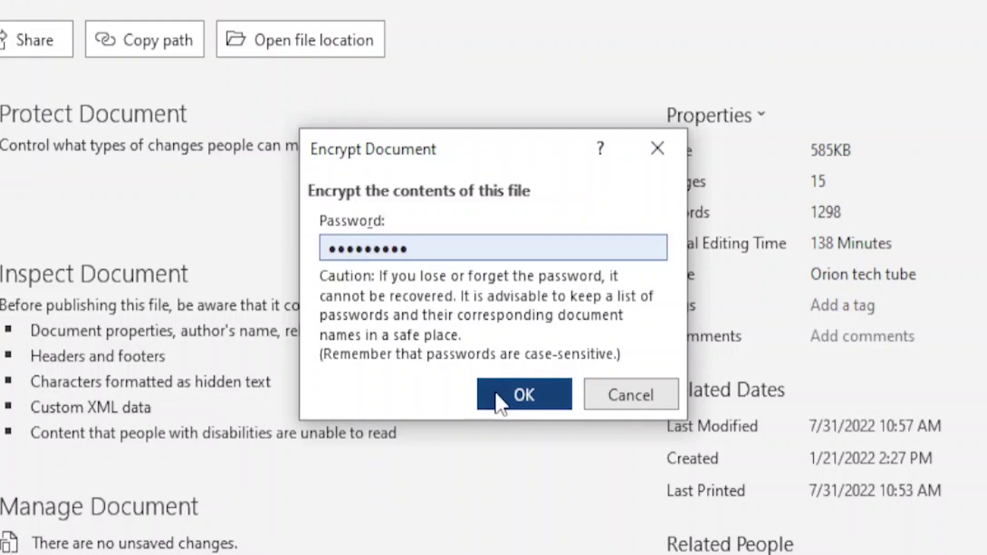
{"action": "left_click", "coordinate": [496, 394]}
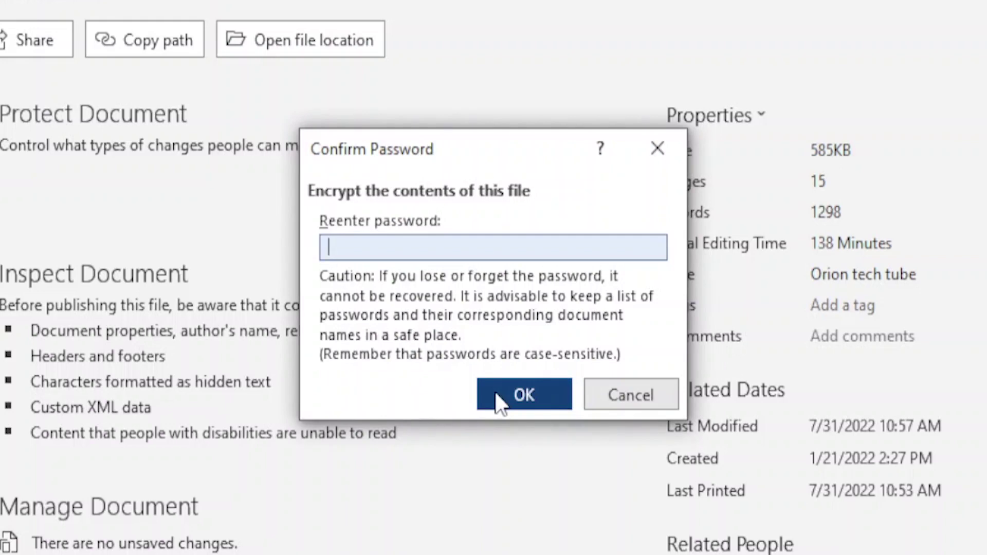
{"action": "type", "text": "**********"}
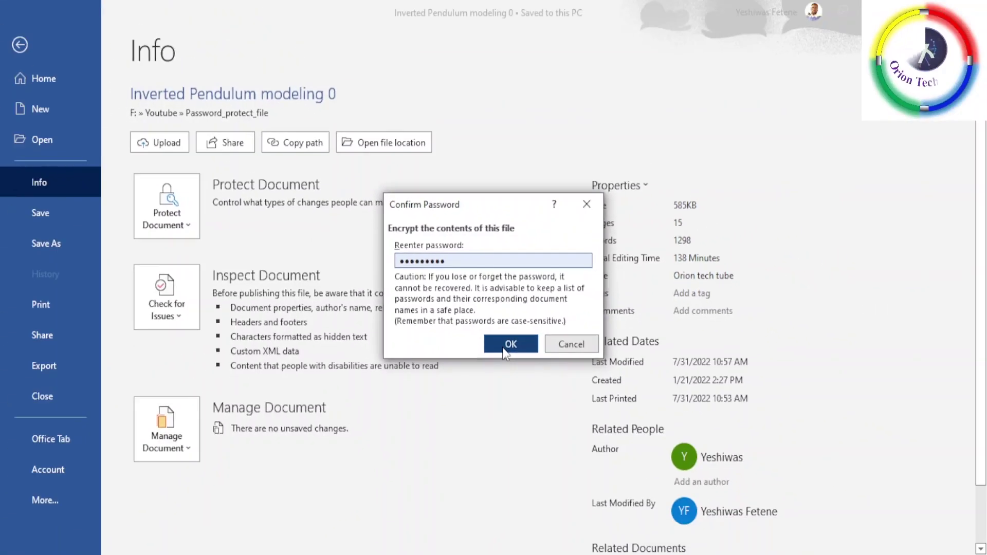
{"action": "left_click", "coordinate": [516, 398]}
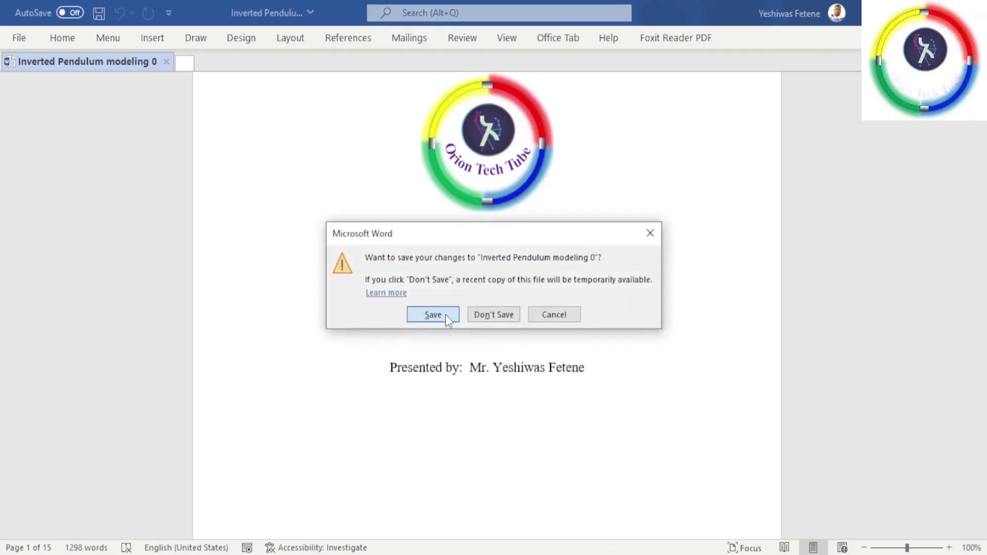
{"action": "left_click", "coordinate": [434, 314]}
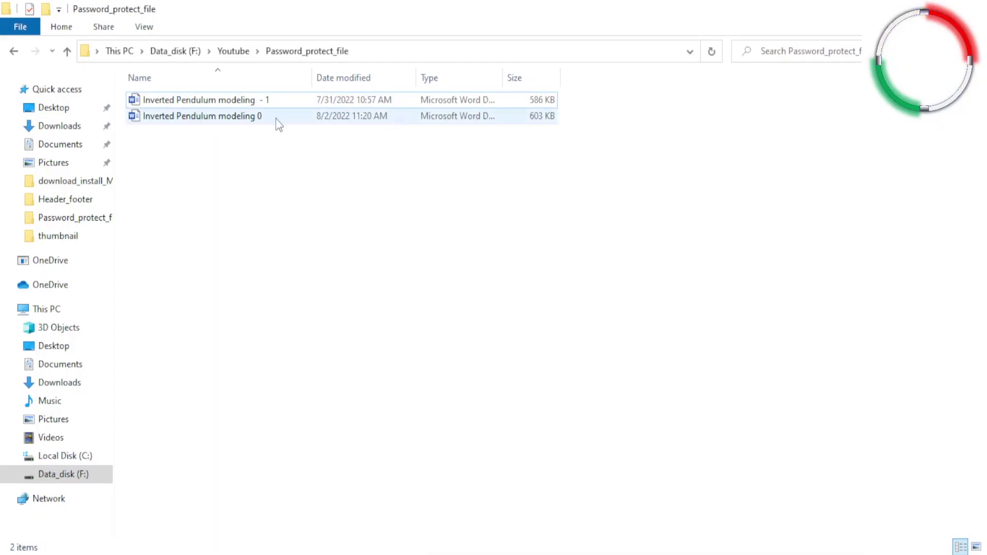
Step: Reopen 'Inverted Pendulum modeling 0' from the Password_protect_file folder
{"action": "double_click", "coordinate": [276, 118]}
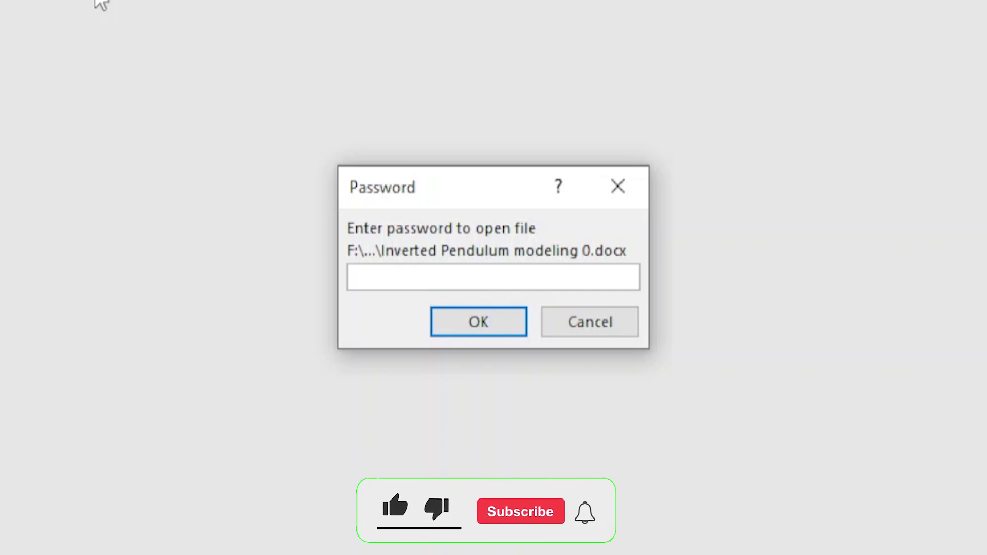
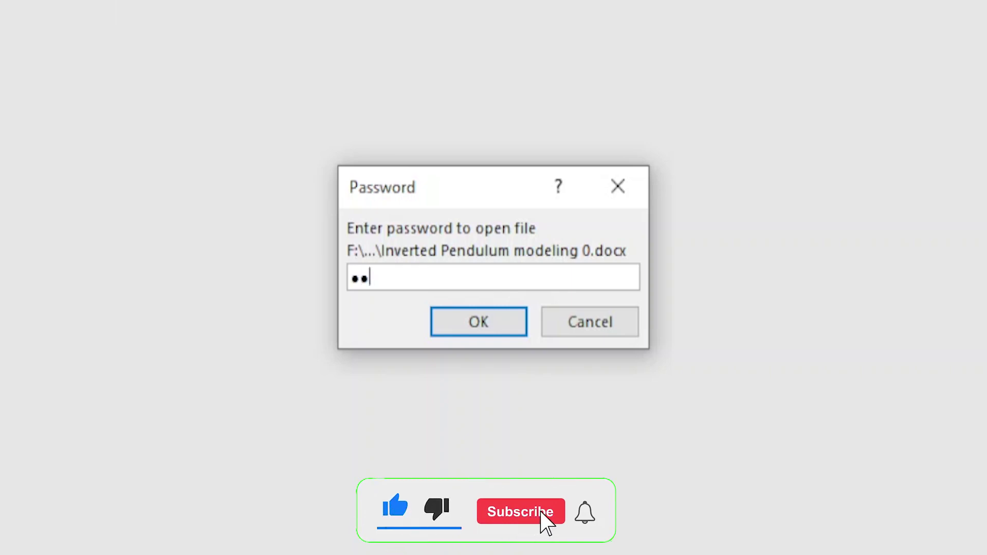
Step: Enter a password for the report, dismiss the incorrect-password warning, and move down to page 2
{"action": "left_click", "coordinate": [483, 325]}
{"action": "left_click", "coordinate": [489, 371]}
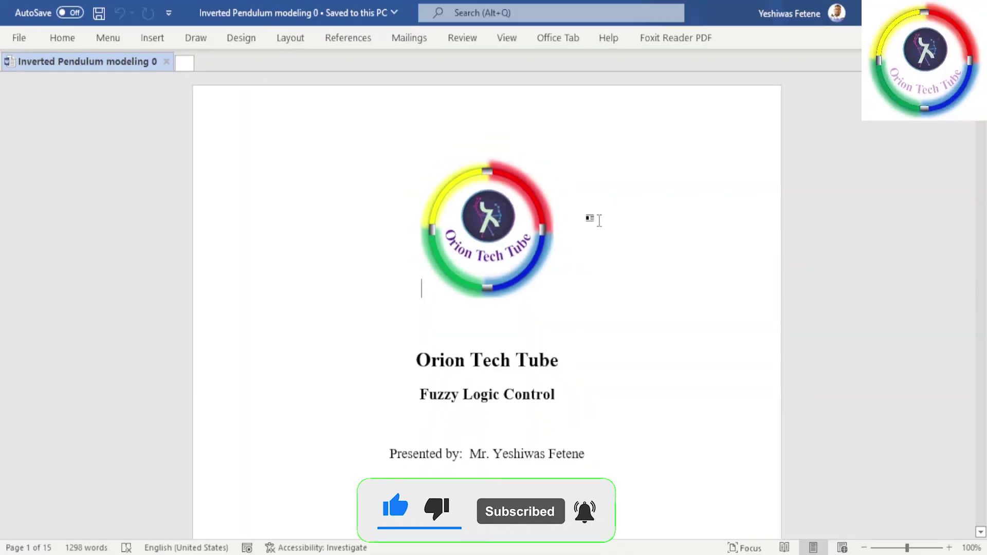
{"action": "key", "text": "Down"}
{"action": "key", "text": "Down"}
{"action": "key", "text": "Down"}
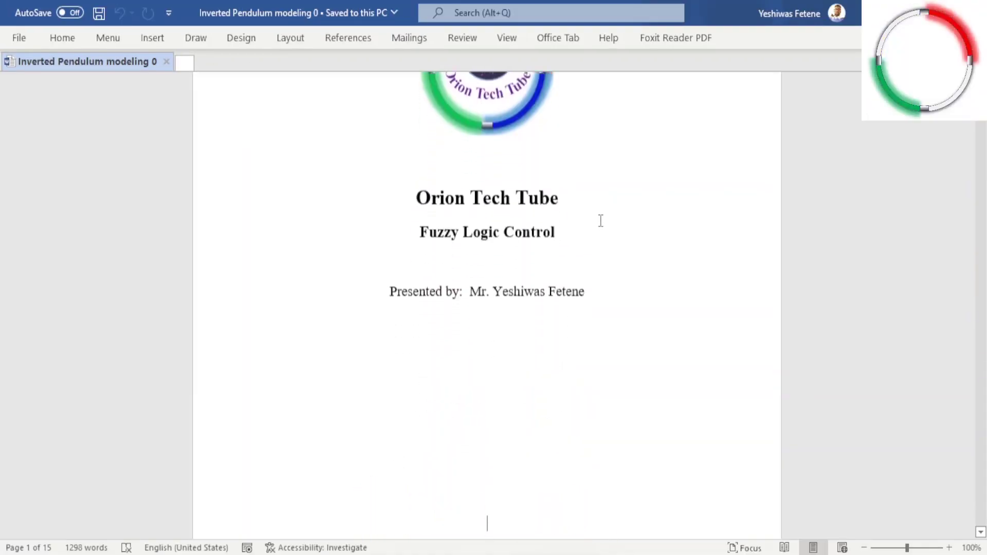
{"action": "key", "text": "Down"}
{"action": "key", "text": "Down"}
{"action": "key", "text": "Down"}
{"action": "key", "text": "Down"}
{"action": "key", "text": "Down"}
{"action": "key", "text": "Down"}
{"action": "key", "text": "Down"}
{"action": "key", "text": "Down"}
{"action": "key", "text": "Down"}
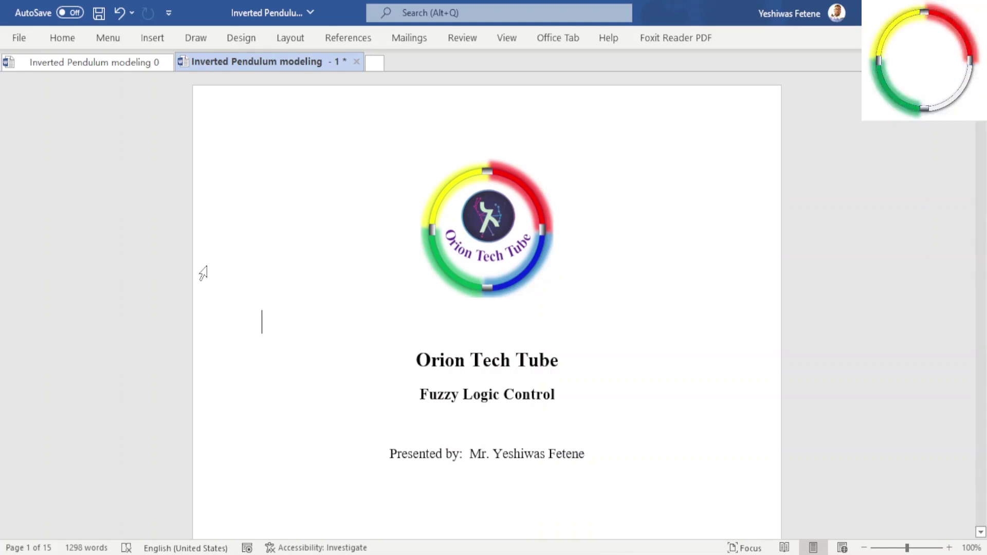
Step: Save the copy via Save As > Browse with type PDF, bringing up its Options
{"action": "left_click", "coordinate": [19, 39]}
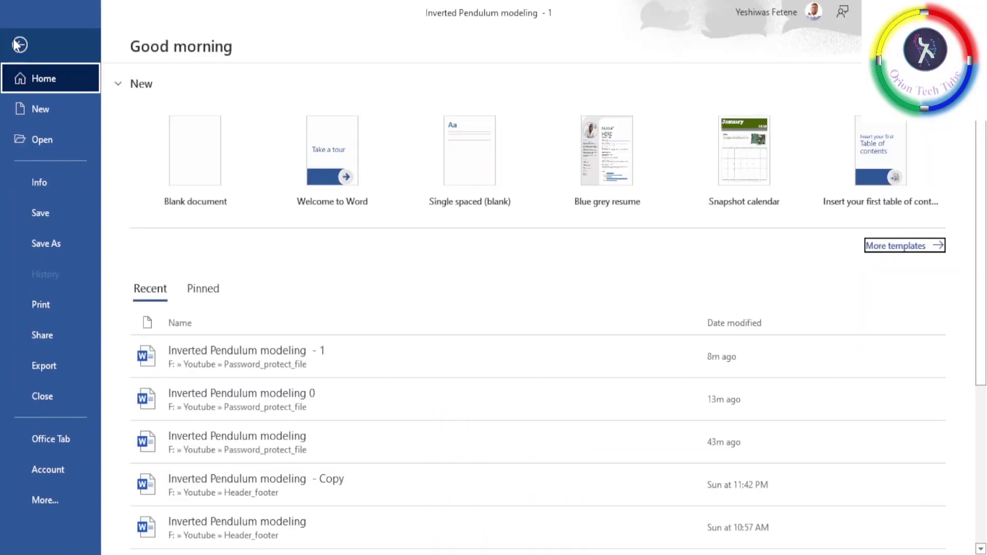
{"action": "left_click", "coordinate": [66, 242]}
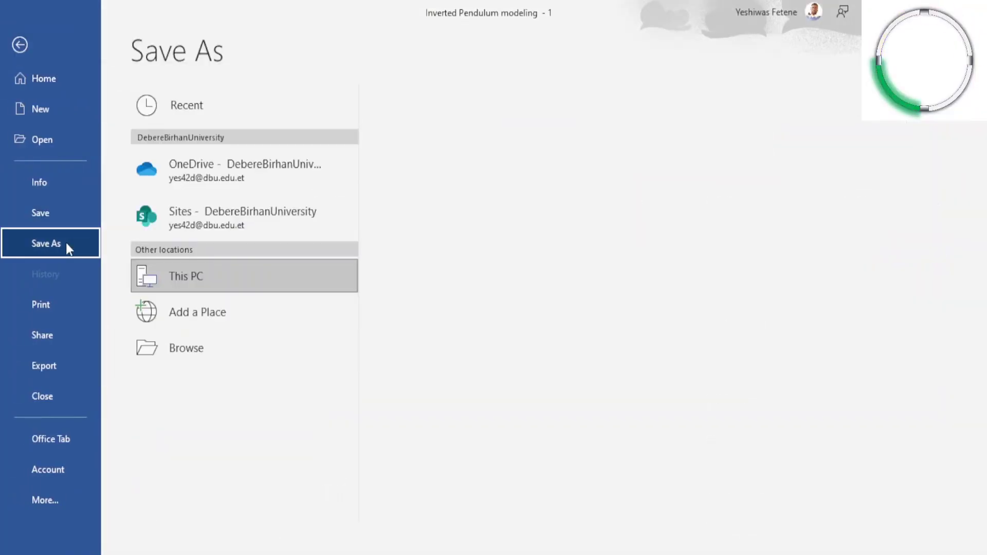
{"action": "left_click", "coordinate": [213, 351]}
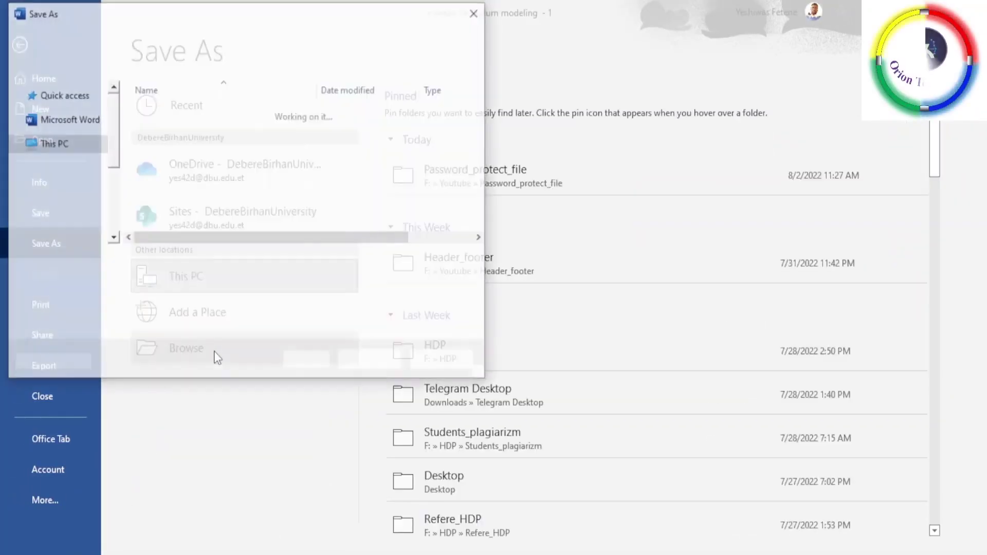
{"action": "left_click", "coordinate": [178, 281]}
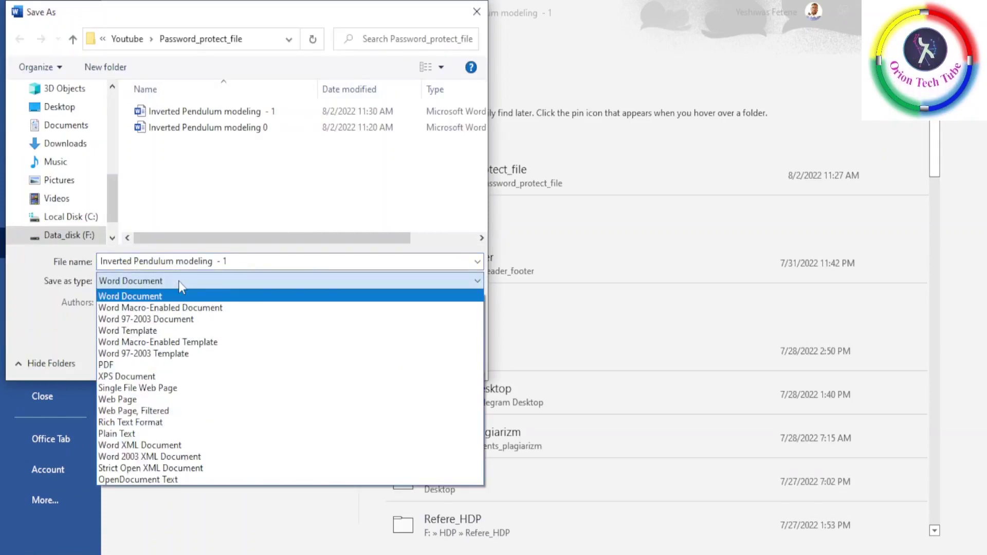
{"action": "left_click", "coordinate": [149, 368]}
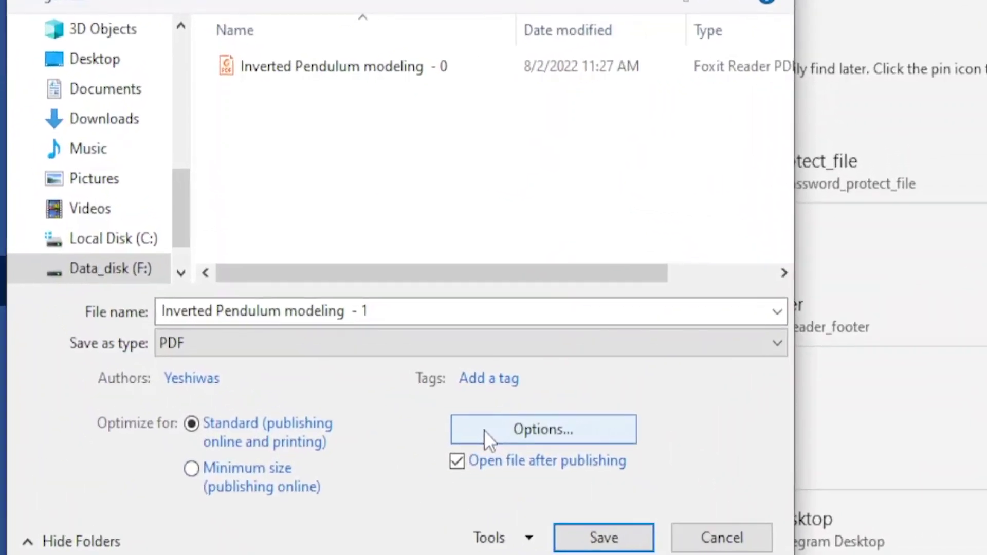
{"action": "left_click", "coordinate": [483, 430]}
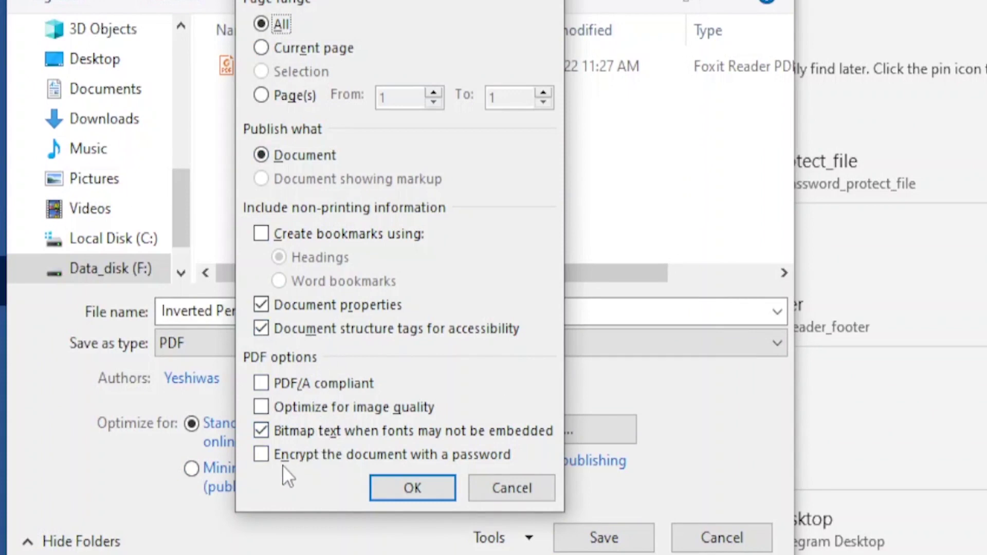
Step: Enable PDF password encryption, set the password, and save 'Inverted Pendulum modeling - 1.pdf'
{"action": "left_click", "coordinate": [260, 456]}
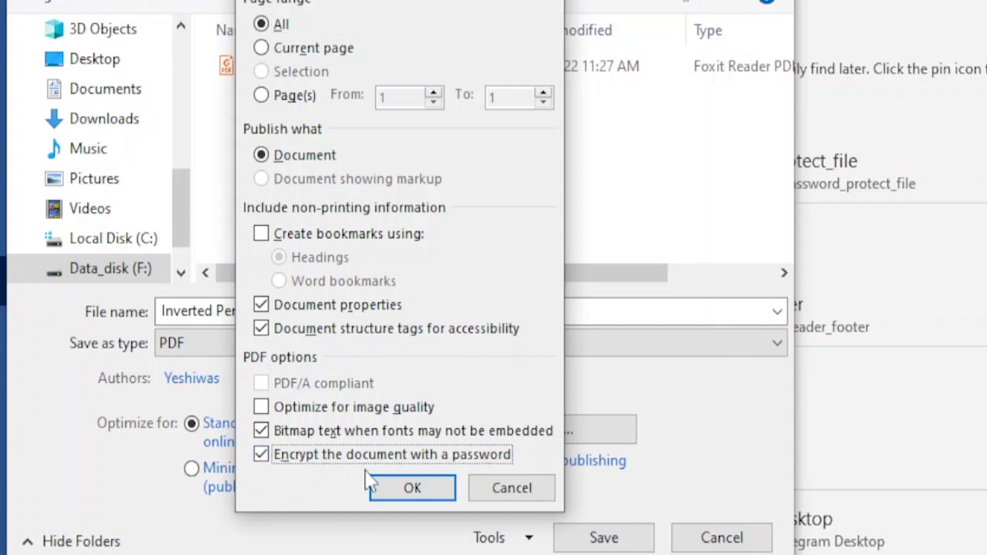
{"action": "left_click", "coordinate": [415, 492]}
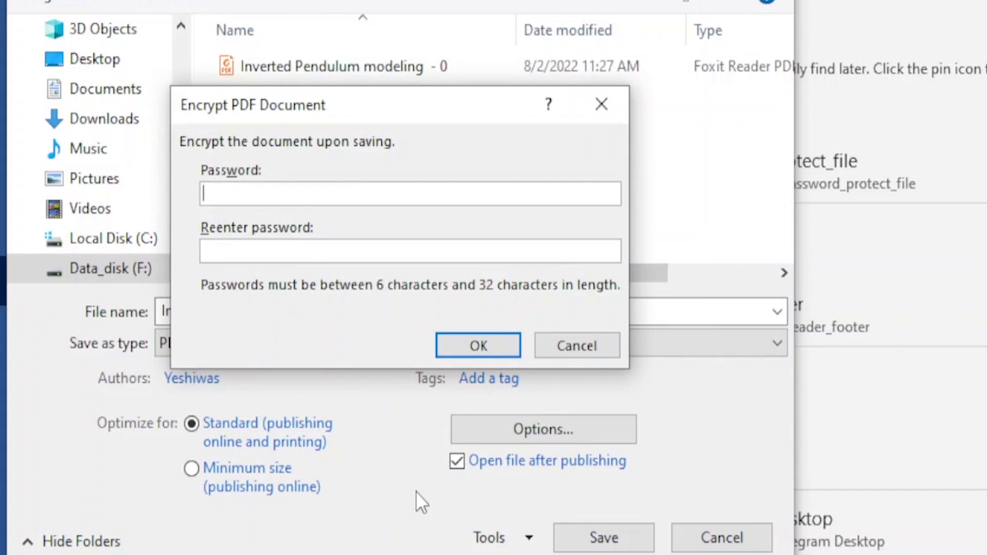
{"action": "left_click", "coordinate": [498, 346]}
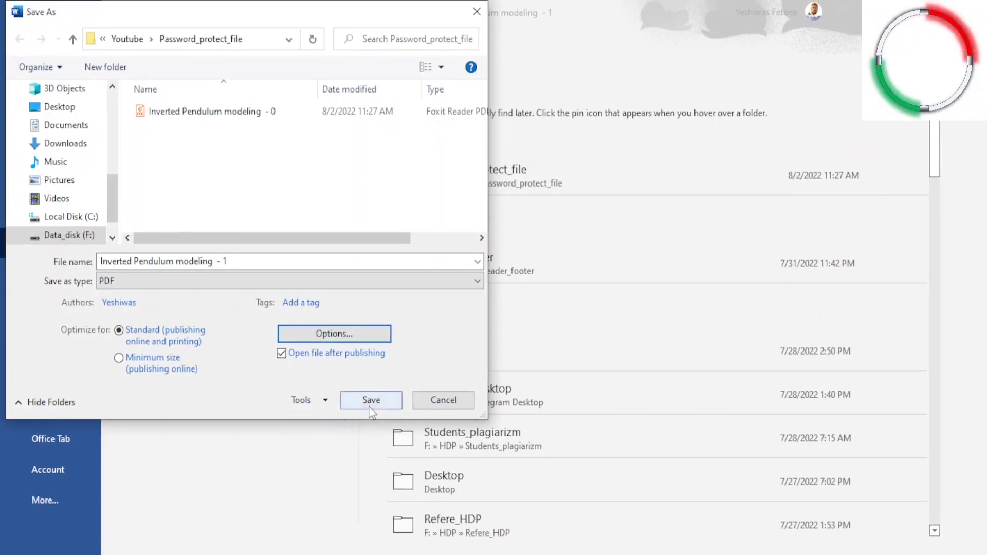
{"action": "left_click", "coordinate": [427, 448]}
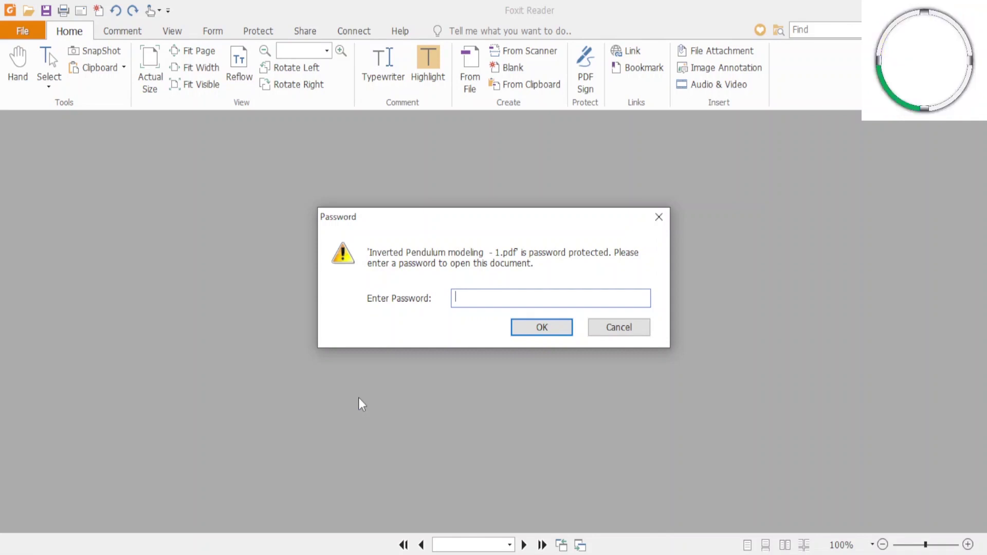
Step: Unlock the PDF in Foxit Reader with its password and scroll to the Modeling of Fuzzy controller section
{"action": "type", "text": "password"}
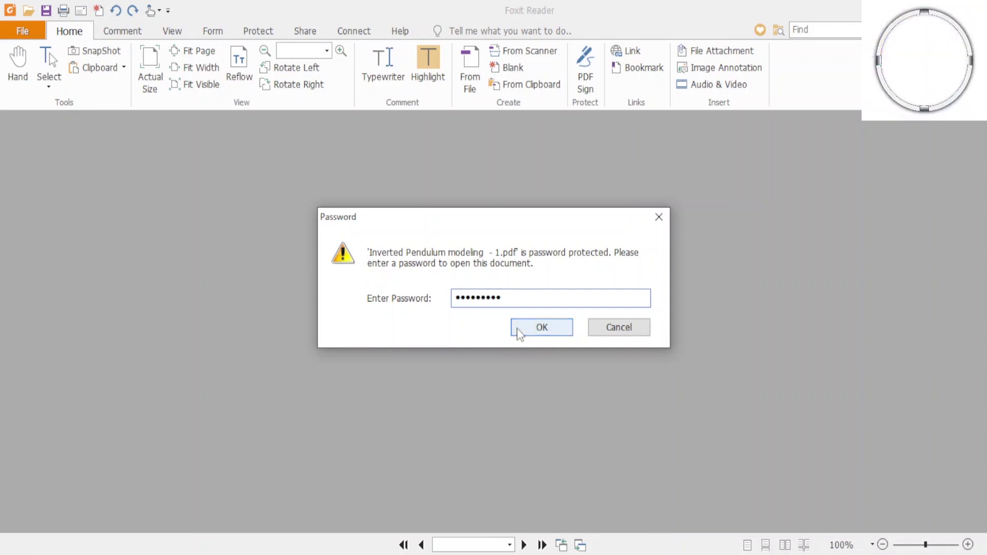
{"action": "left_click", "coordinate": [518, 333]}
{"action": "scroll", "coordinate": [516, 333], "scroll_direction": "down", "scroll_amount": 15}
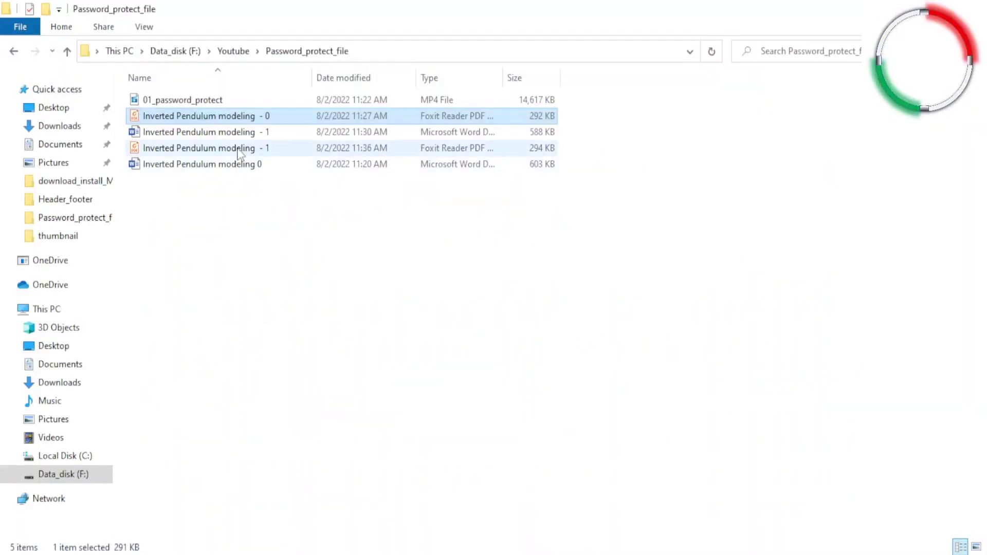
Step: Select the Inverted Pendulum modeling - 1 PDF, then open the Inverted Pendulum modeling - 0 PDF
{"action": "left_click", "coordinate": [239, 149]}
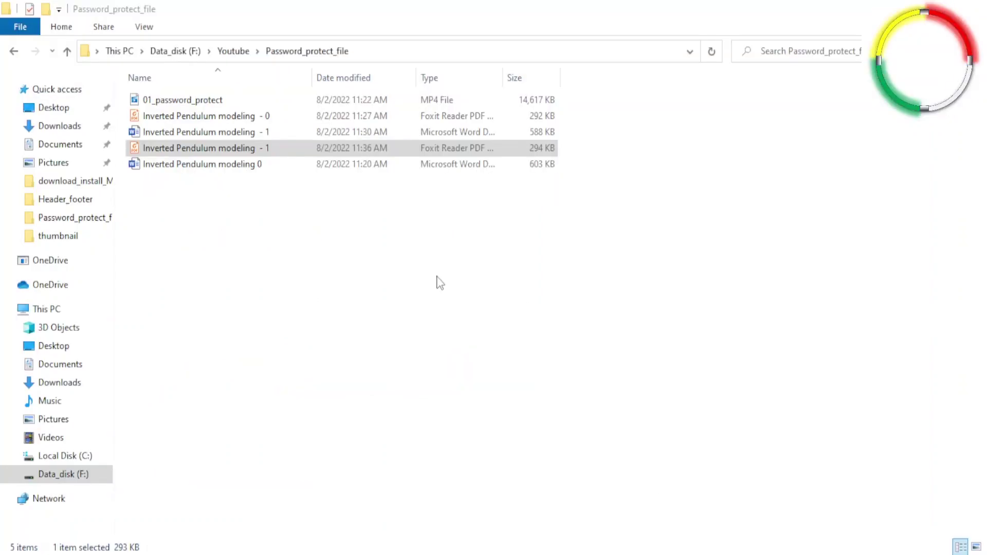
{"action": "left_click", "coordinate": [259, 150]}
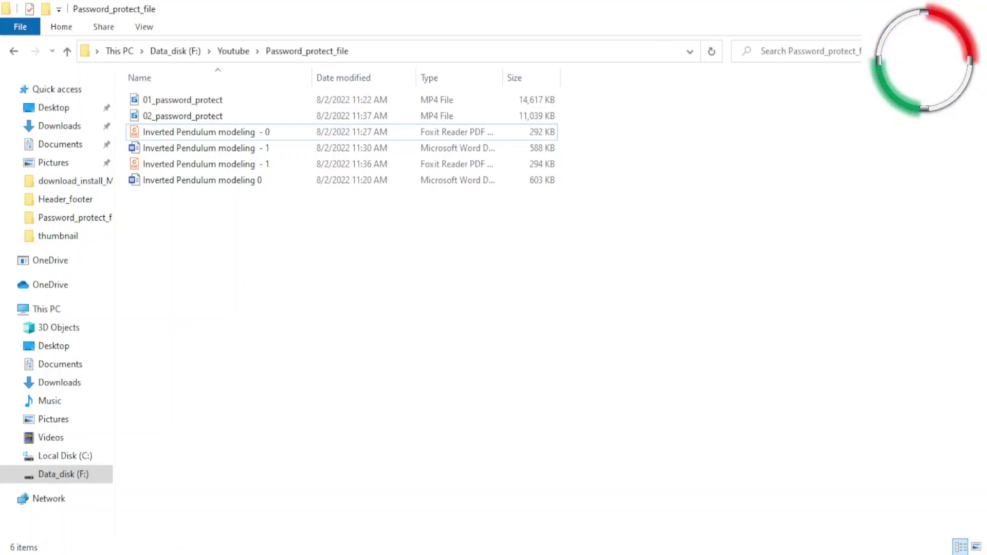
{"action": "double_click", "coordinate": [255, 137]}
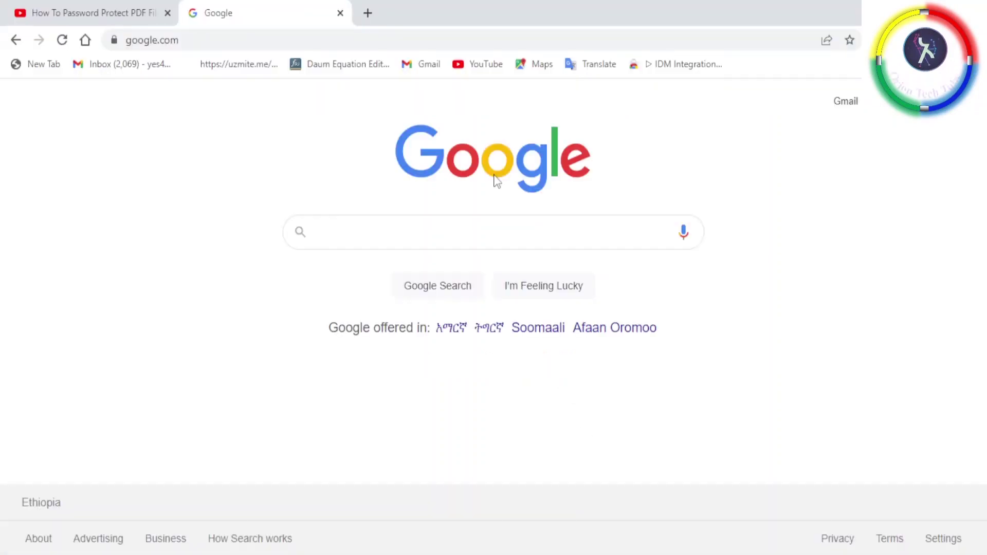
Step: Search Google for pdf2go and go to the PDF2Go website
{"action": "type", "text": "pdf2"}
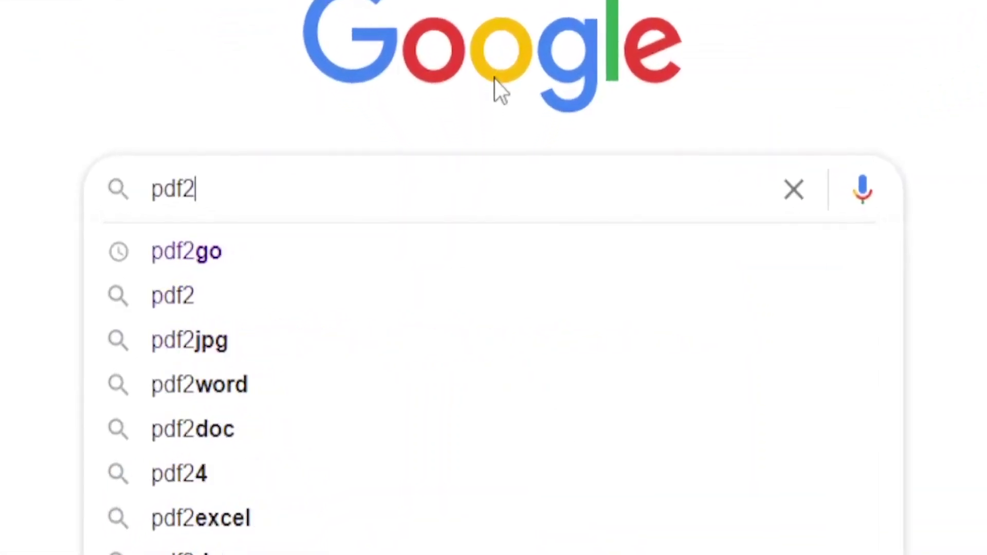
{"action": "type", "text": "go"}
{"action": "key", "text": "Return"}
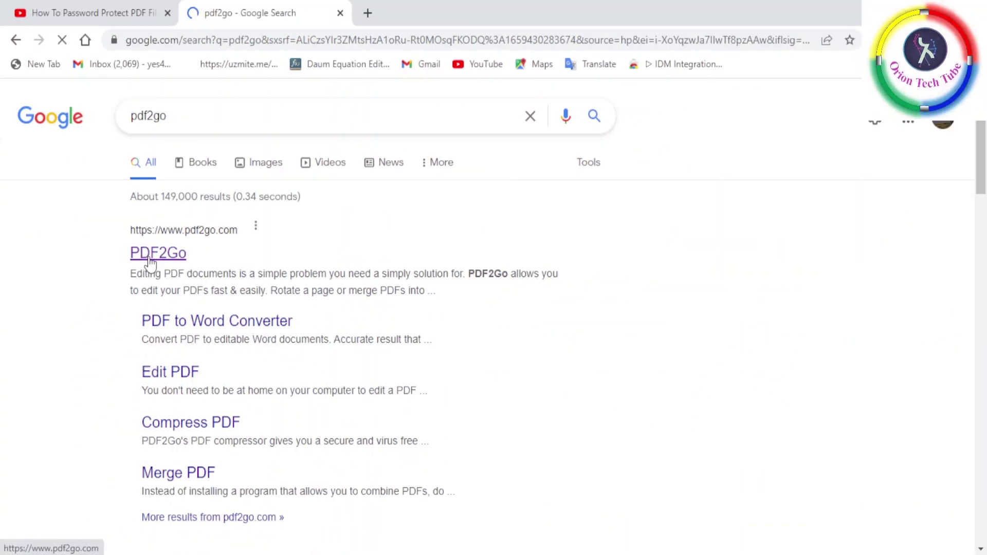
{"action": "left_click", "coordinate": [152, 262]}
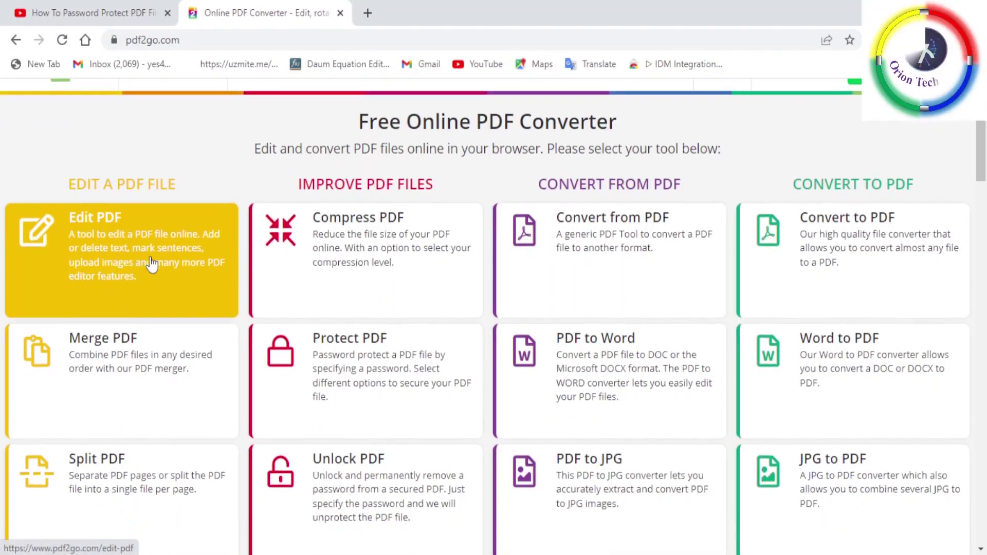
Step: Open PDF2Go's Protect PDF tool from the tools grid
{"action": "scroll", "coordinate": [152, 263], "scroll_direction": "down", "scroll_amount": 7}
{"action": "scroll", "coordinate": [153, 264], "scroll_direction": "up", "scroll_amount": 2}
{"action": "scroll", "coordinate": [152, 263], "scroll_direction": "up", "scroll_amount": 2}
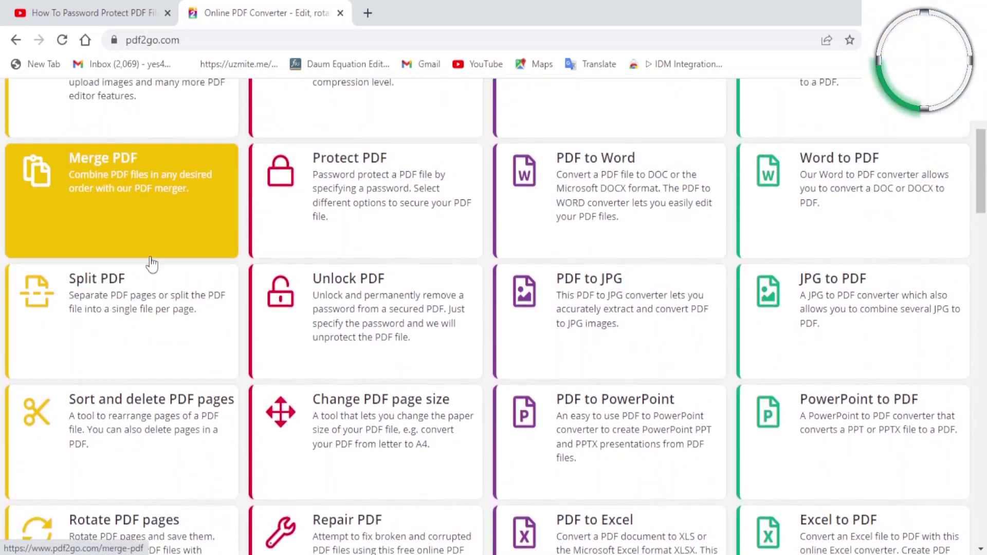
{"action": "scroll", "coordinate": [152, 264], "scroll_direction": "up", "scroll_amount": 1}
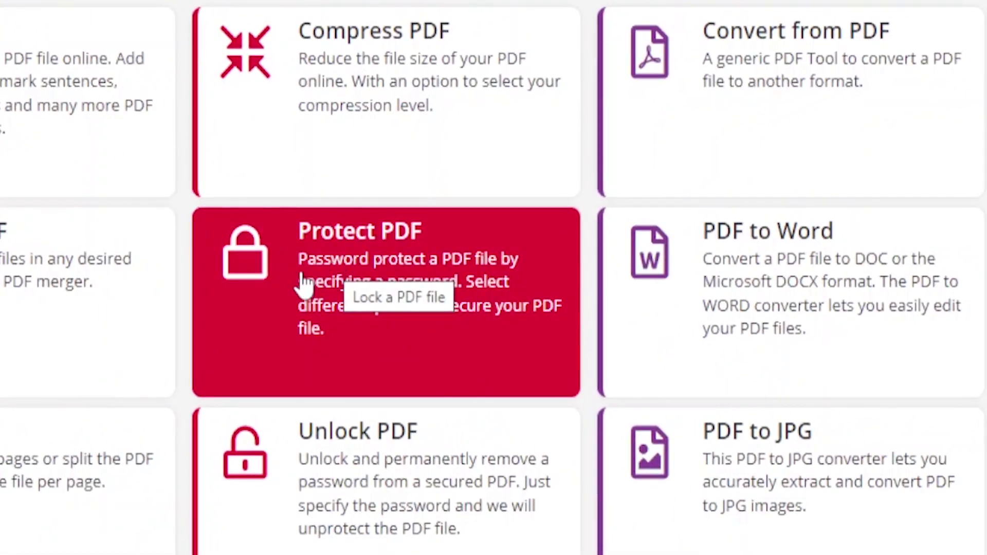
{"action": "left_click", "coordinate": [303, 284]}
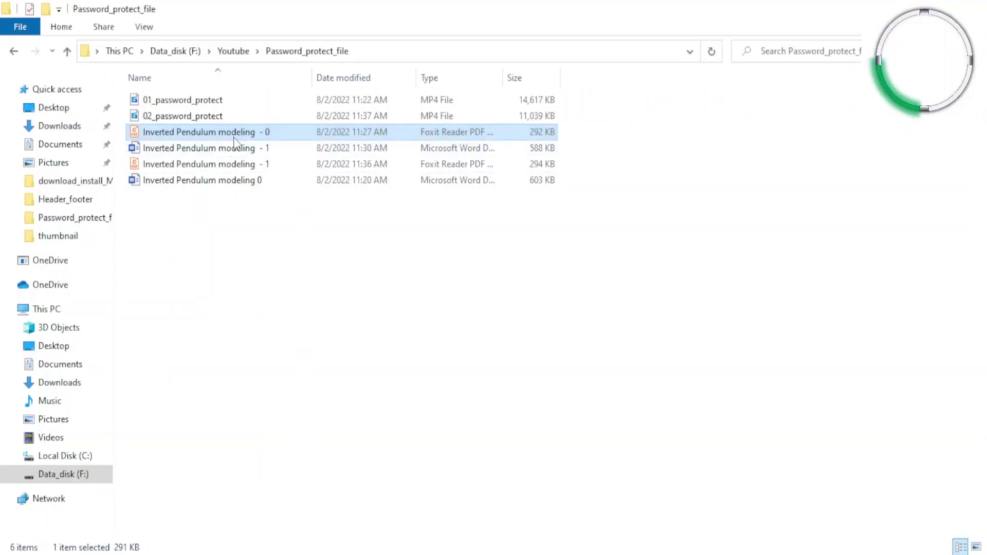
Step: Upload 'Inverted Pendulum modeling - 0.pdf' to Protect PDF and bring its password settings into view
{"action": "left_click_drag", "start_coordinate": [233, 136], "coordinate": [582, 403]}
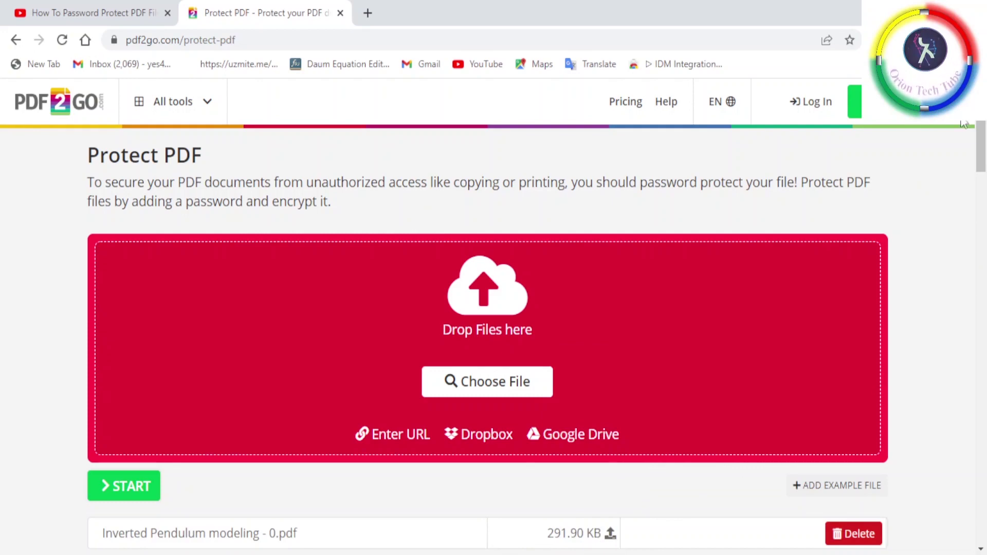
{"action": "scroll", "coordinate": [981, 167], "scroll_direction": "down", "scroll_amount": 5}
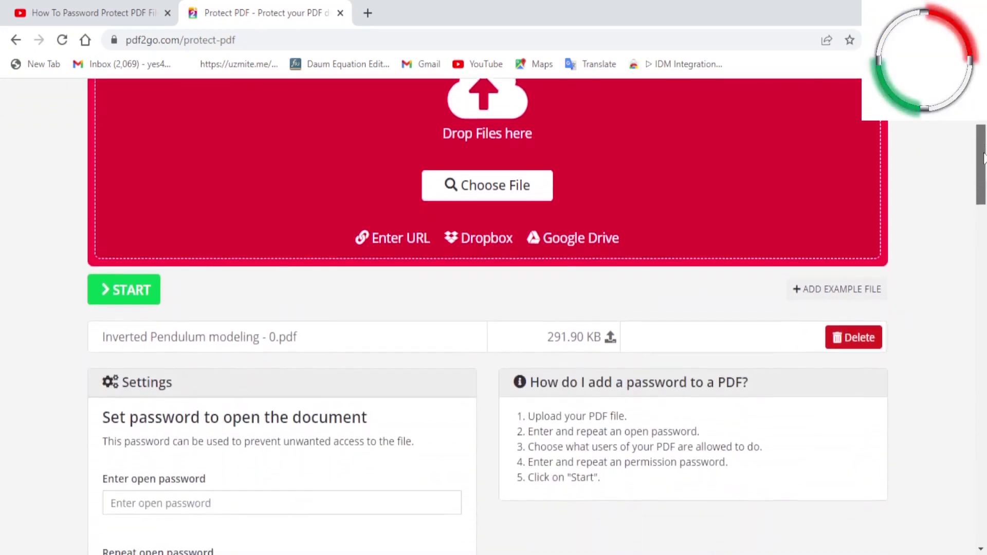
{"action": "left_click_drag", "start_coordinate": [982, 167], "coordinate": [981, 208]}
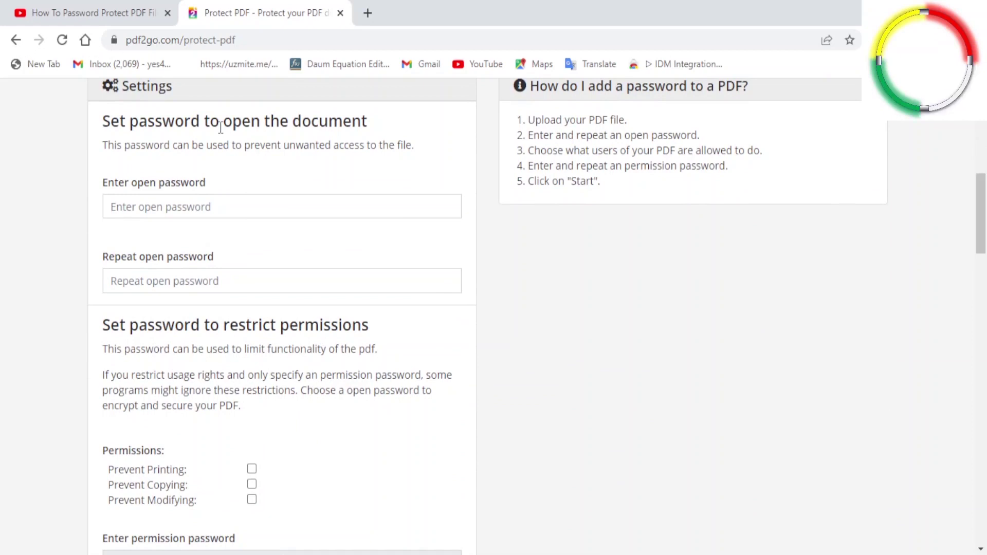
Step: Enter and repeat an open password for the PDF, then start the protection job
{"action": "left_click", "coordinate": [150, 210]}
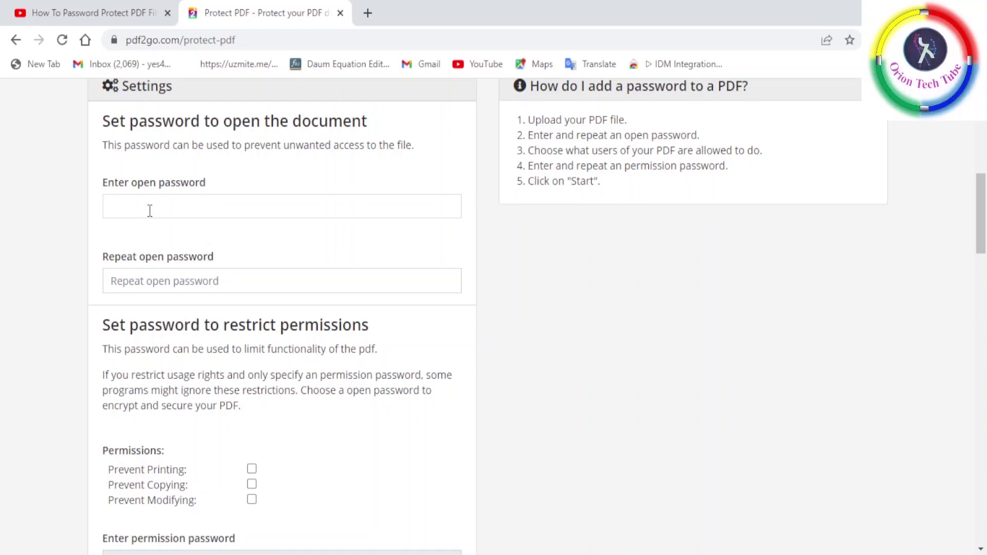
{"action": "left_click", "coordinate": [150, 284]}
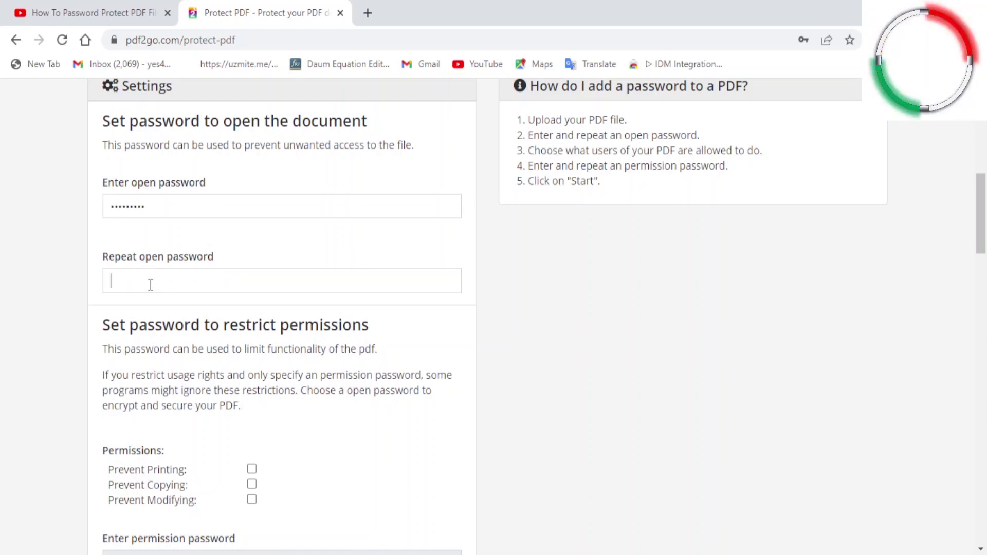
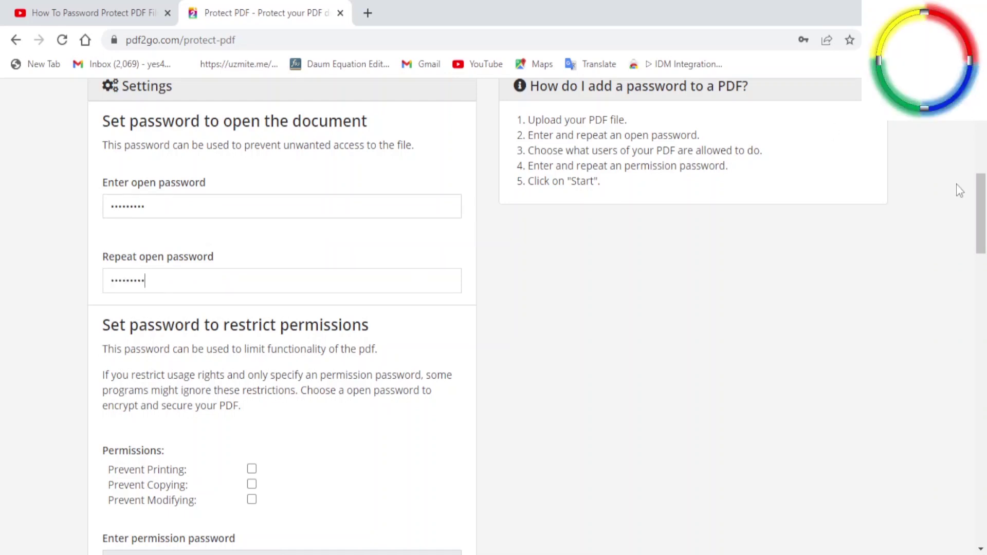
{"action": "left_click_drag", "start_coordinate": [982, 201], "coordinate": [985, 218]}
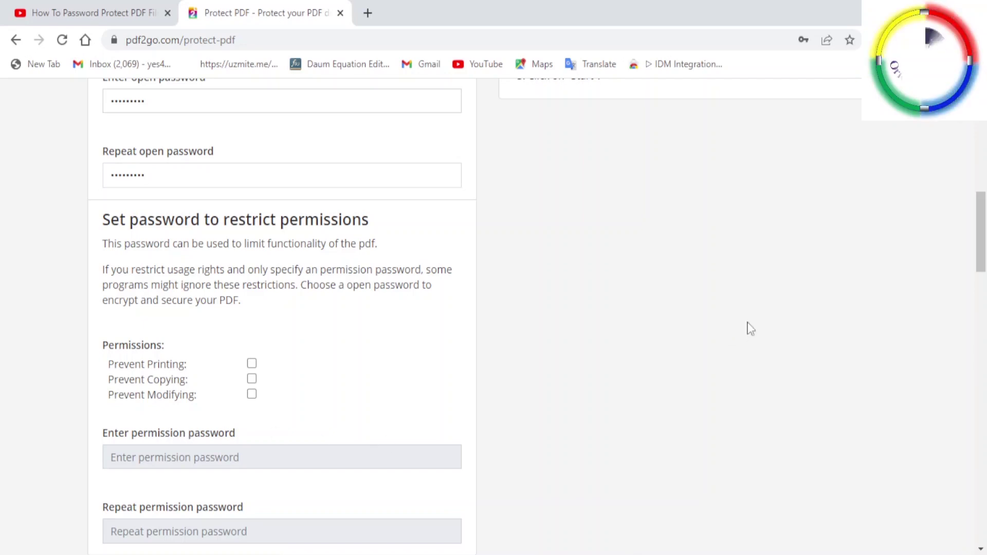
{"action": "scroll", "coordinate": [971, 319], "scroll_direction": "down", "scroll_amount": 6}
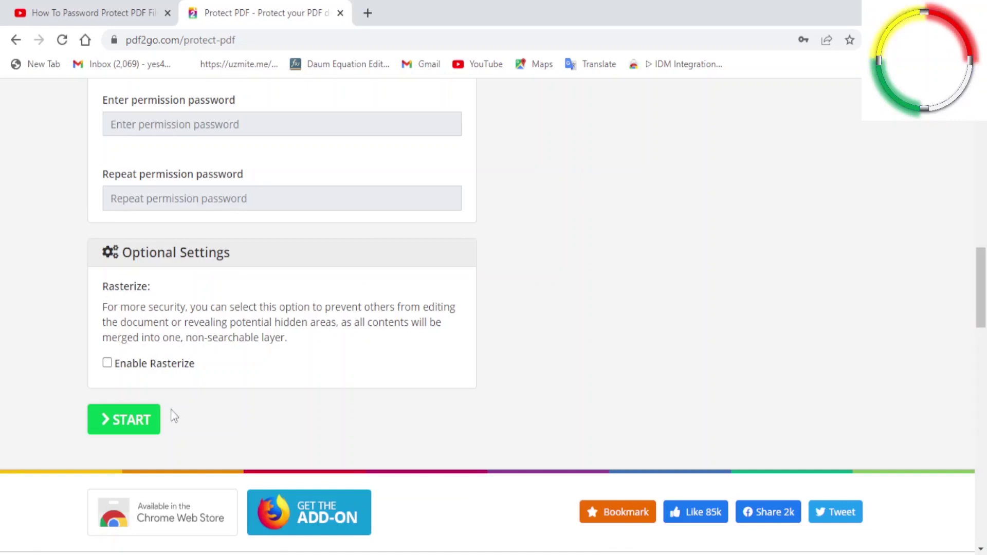
{"action": "left_click", "coordinate": [117, 421]}
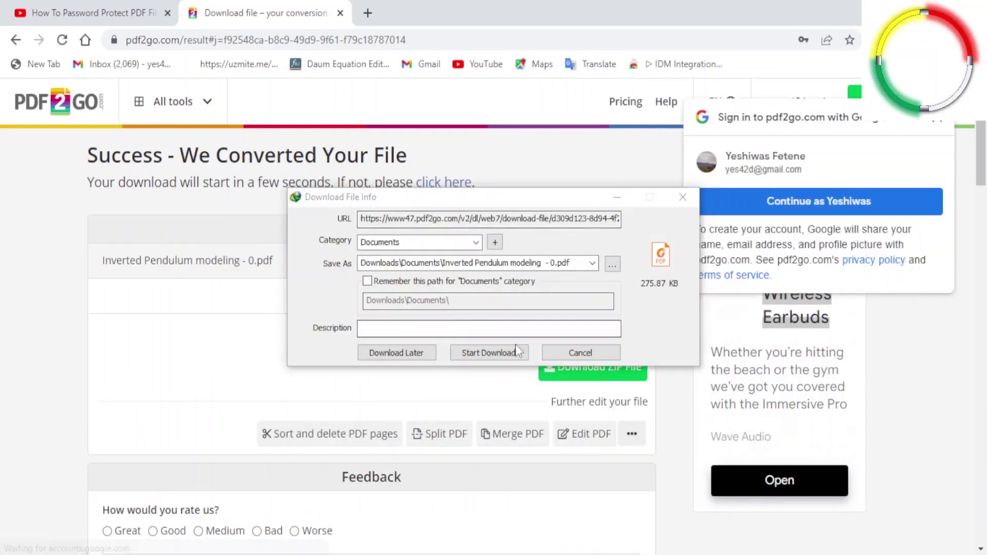
Step: Download the protected 'Inverted Pendulum modeling - 0' PDF
{"action": "left_click", "coordinate": [492, 353]}
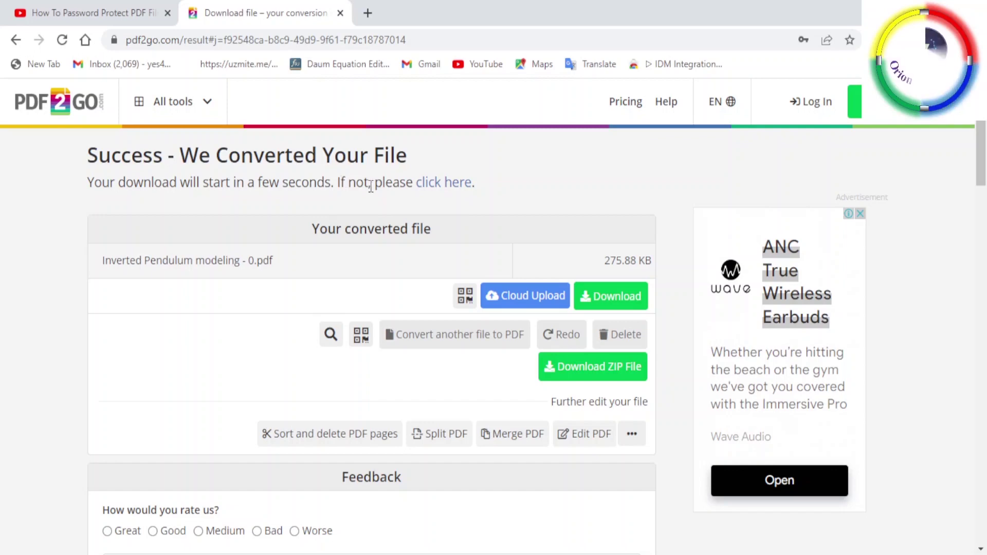
{"action": "left_click", "coordinate": [610, 298]}
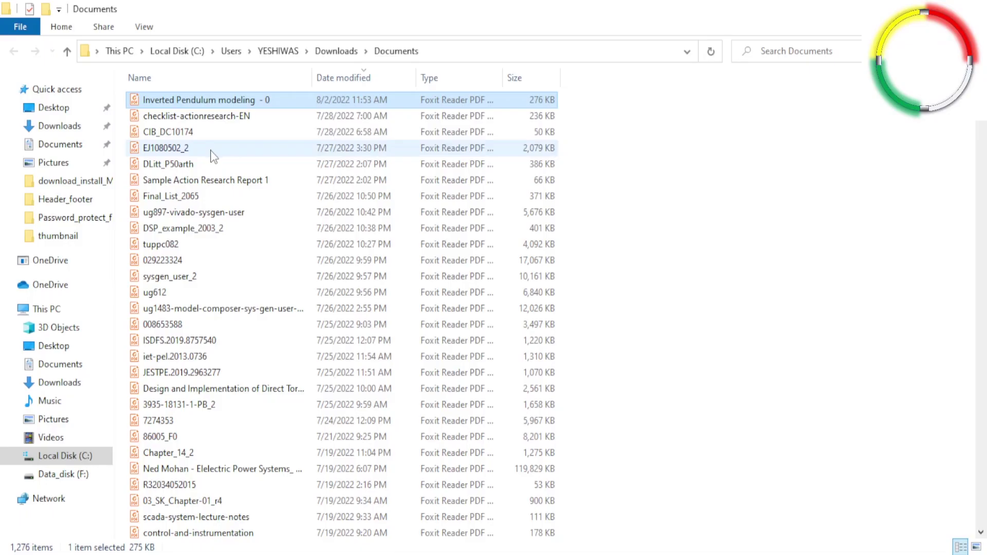
Step: Move the protected PDF into Password_protect_file, replacing the unprotected original
{"action": "right_click", "coordinate": [212, 103]}
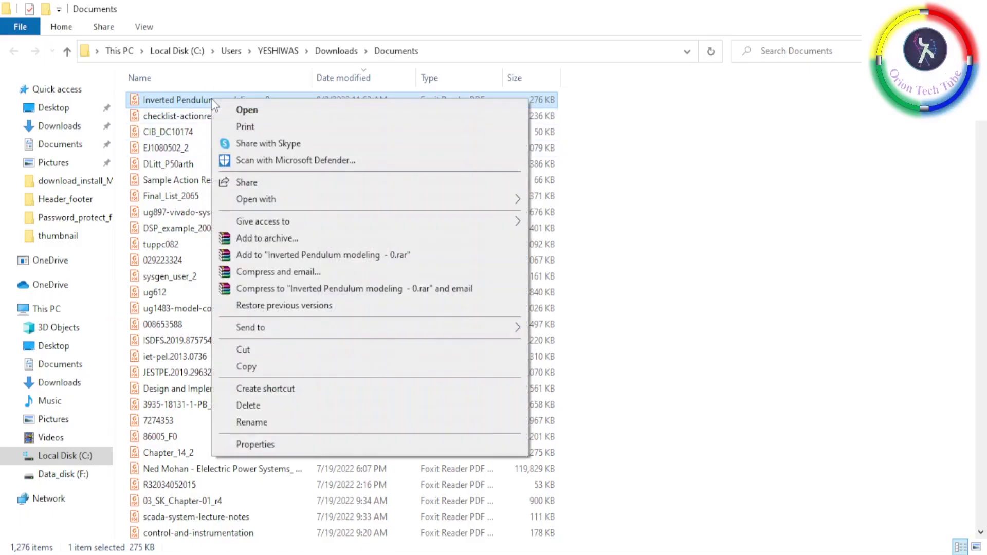
{"action": "left_click", "coordinate": [291, 287]}
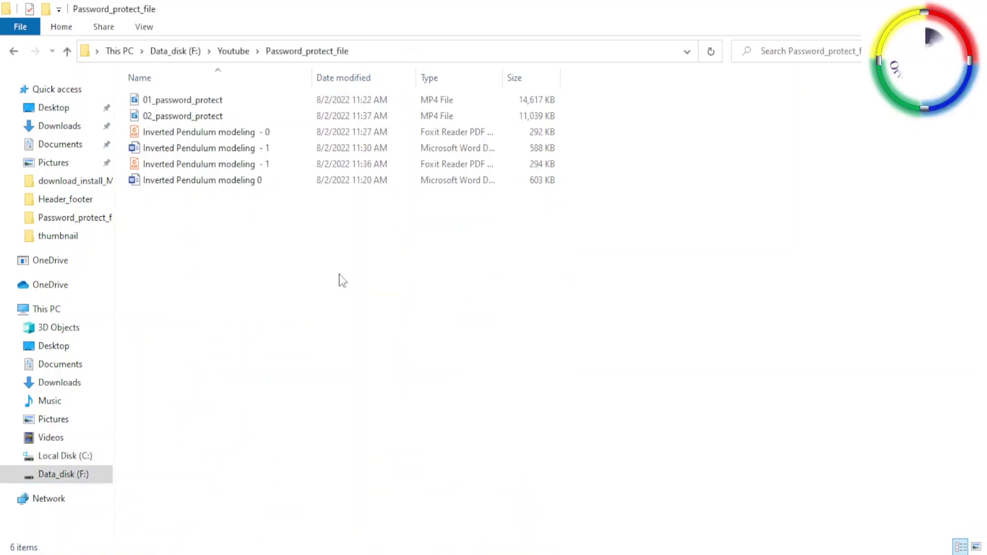
{"action": "key", "text": "ctrl+v"}
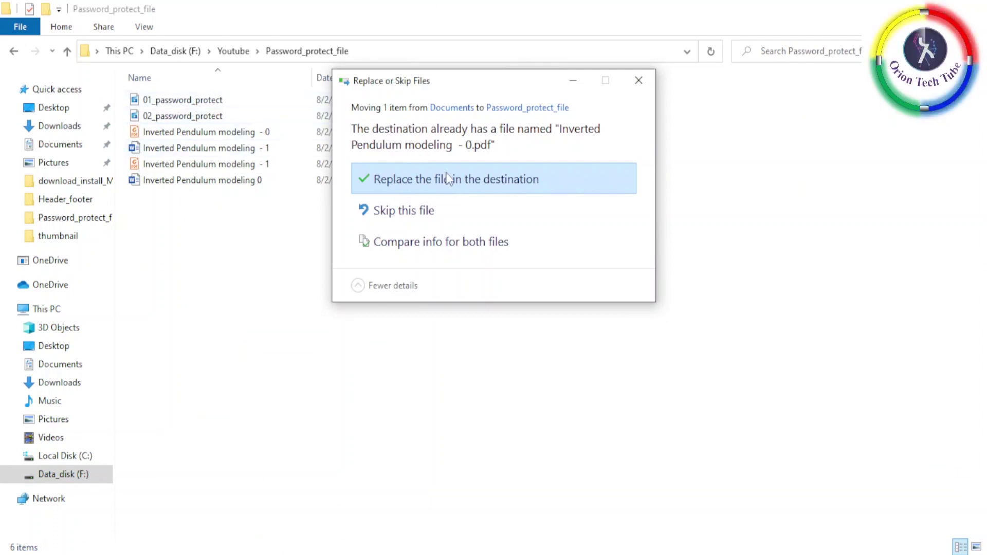
{"action": "left_click", "coordinate": [454, 184]}
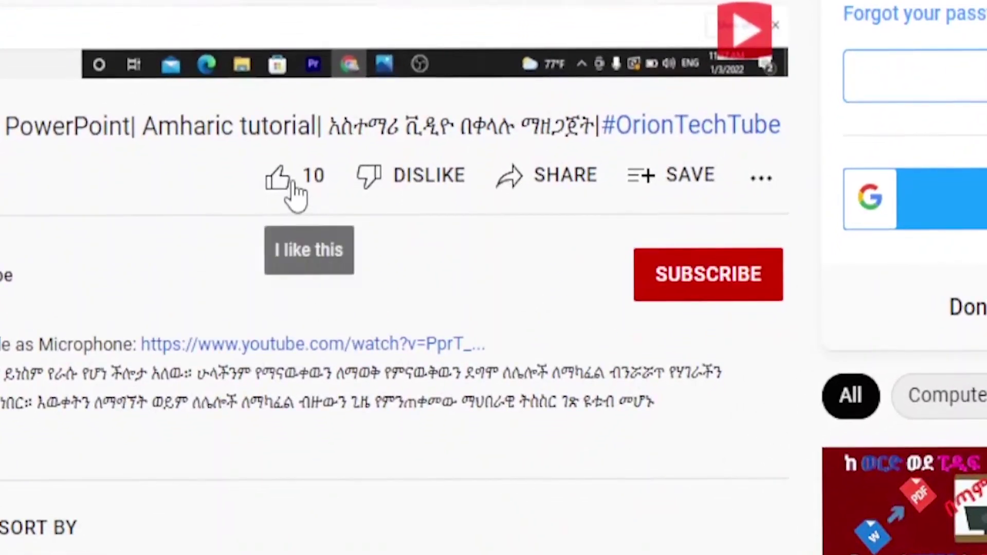
Step: Like the tutorial video, subscribe to the channel, and begin a public comment with 'lo'
{"action": "left_click", "coordinate": [292, 184]}
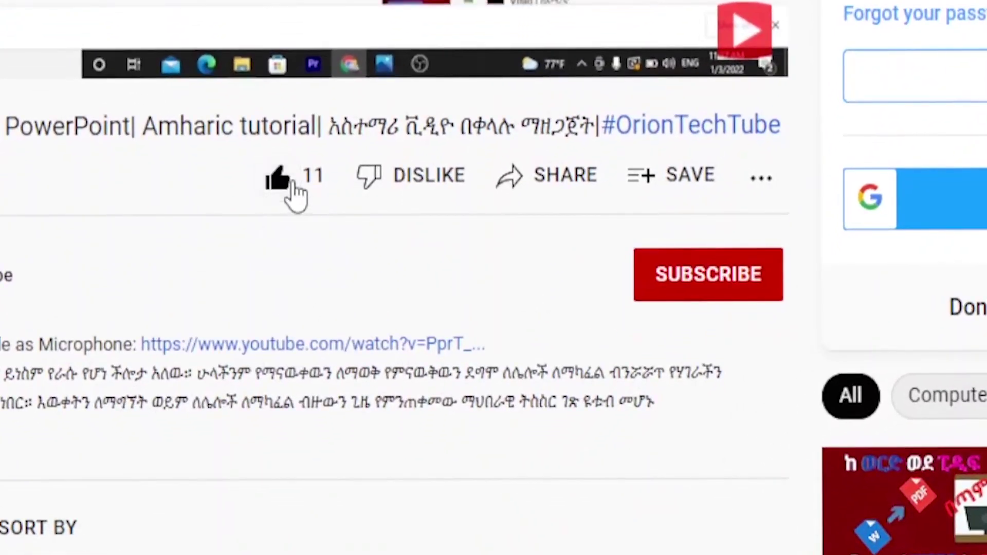
{"action": "left_click", "coordinate": [708, 274]}
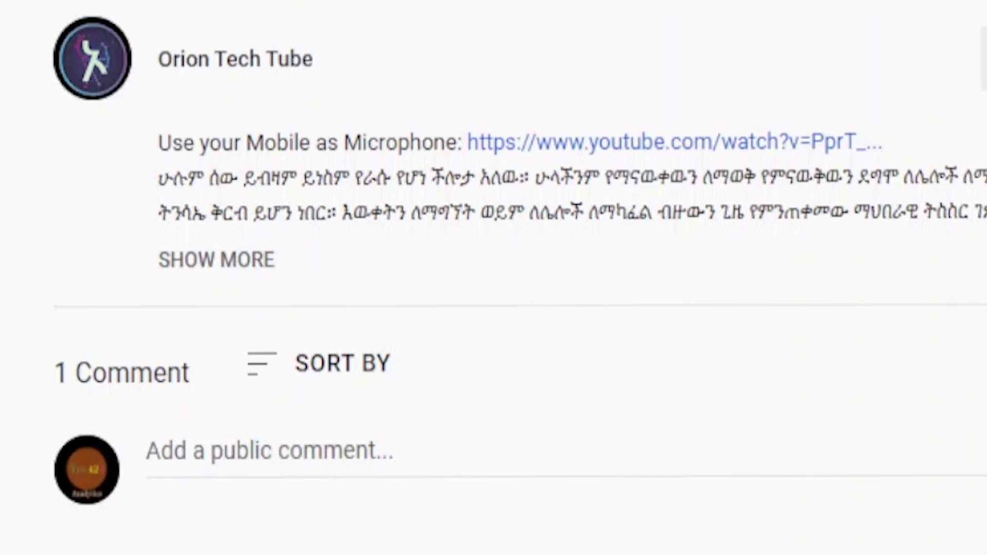
{"action": "scroll", "coordinate": [501, 330], "scroll_direction": "down", "scroll_amount": 2}
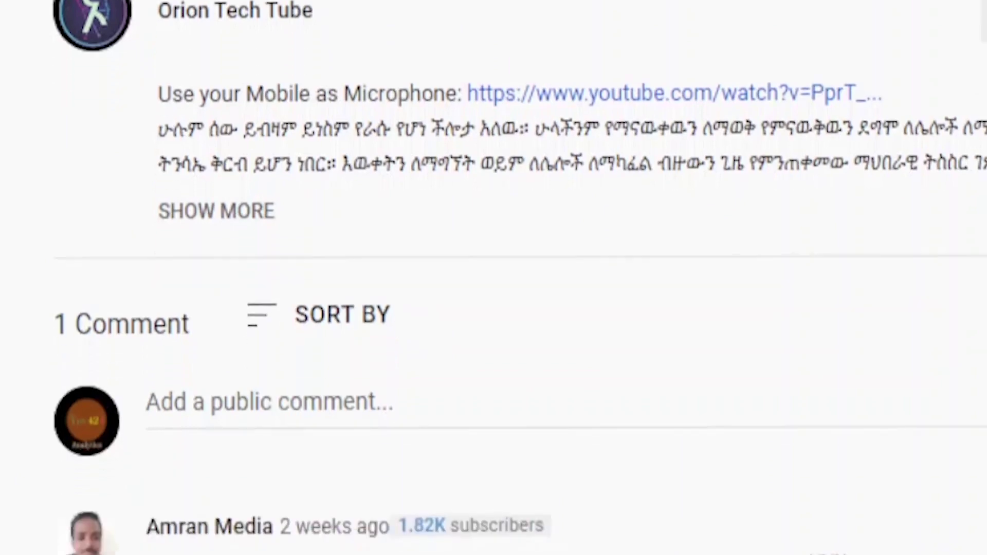
{"action": "left_click", "coordinate": [394, 374]}
{"action": "type", "text": "lo"}
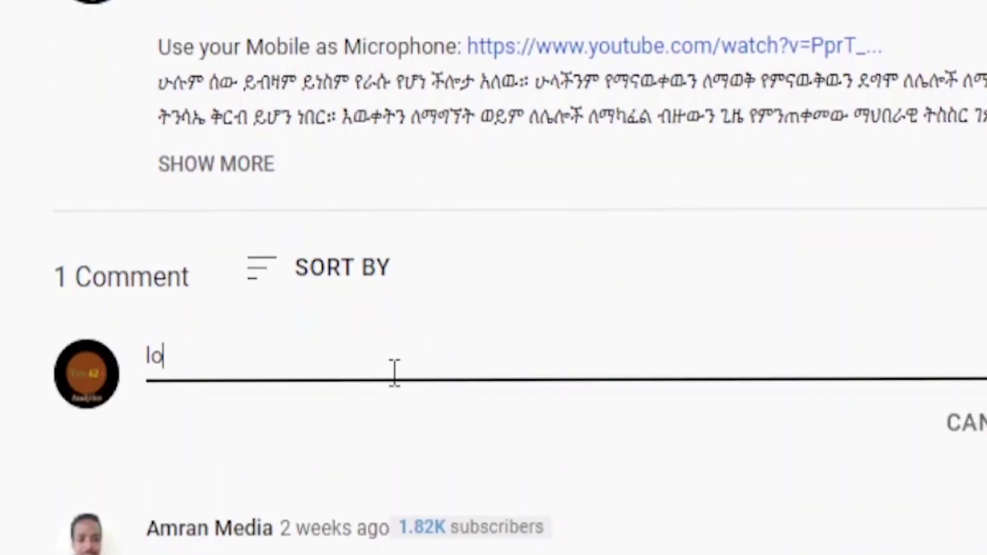